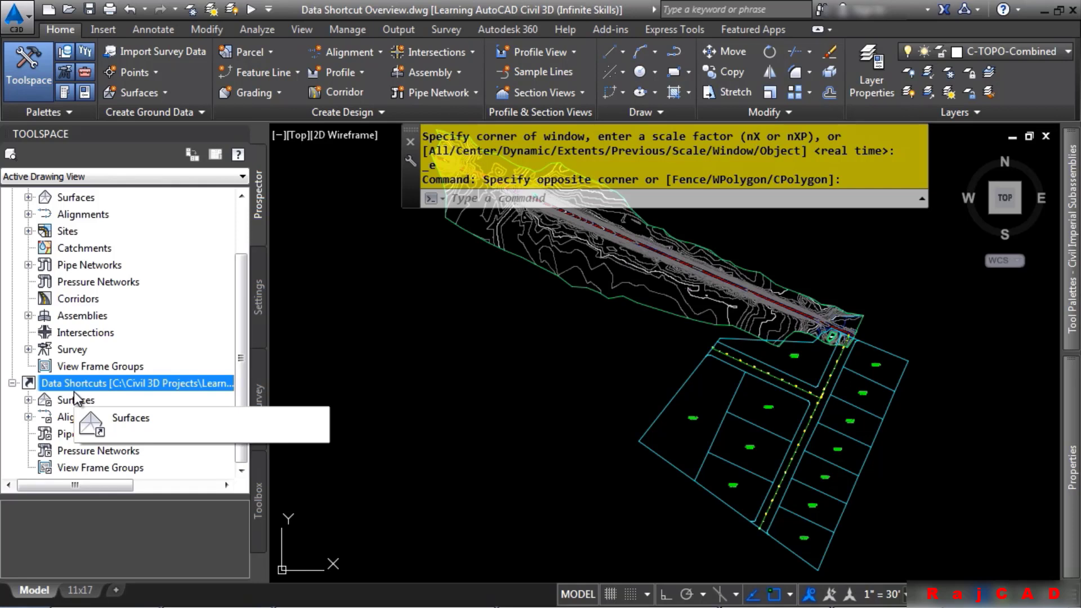
pyautogui.rightClick(80, 386)
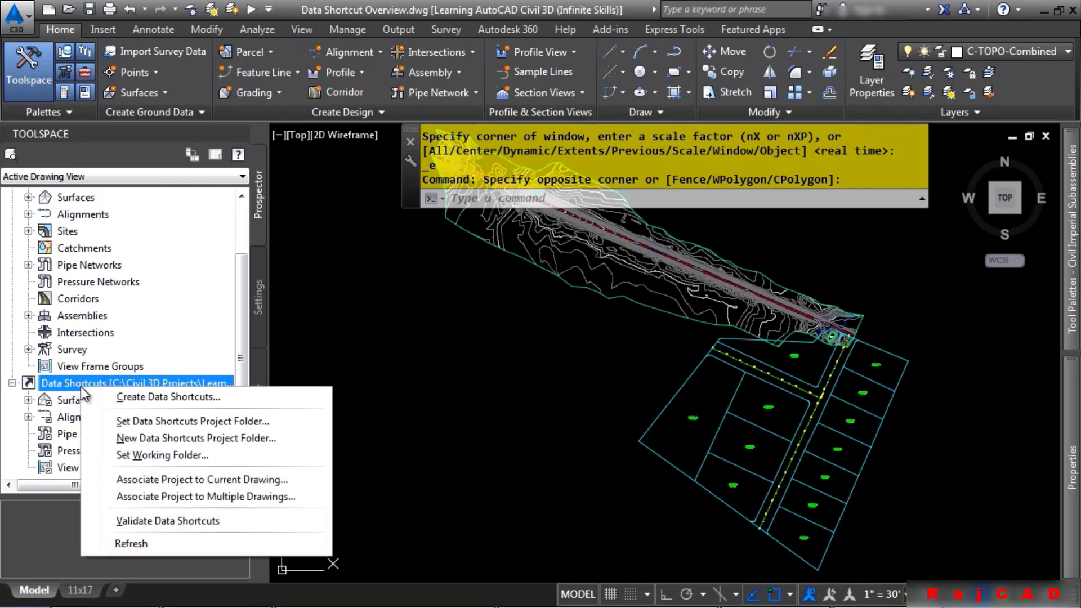
pyautogui.click(181, 454)
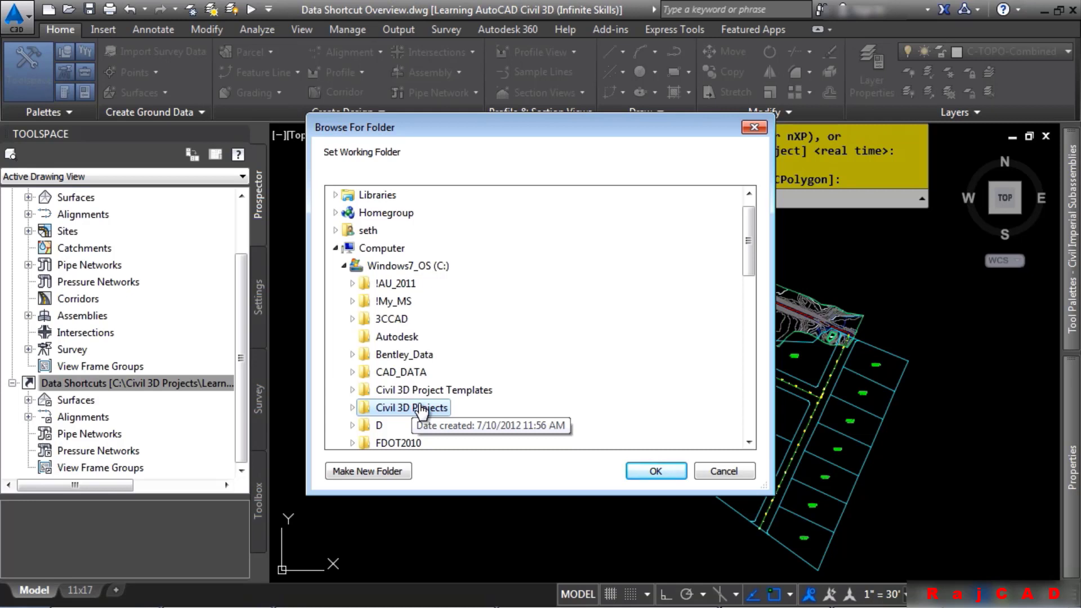
pyautogui.click(353, 408)
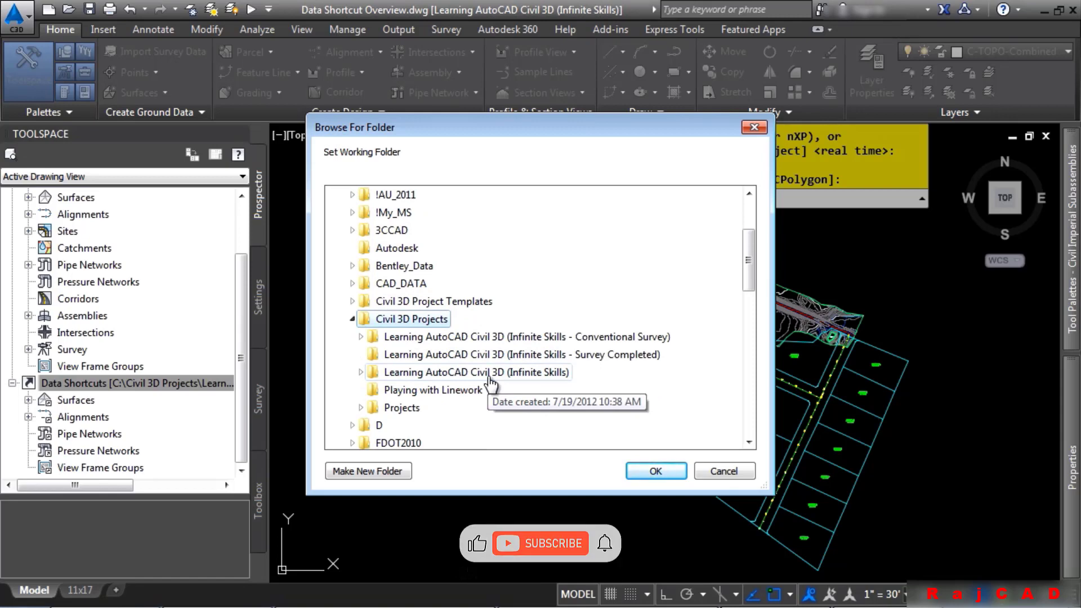
pyautogui.click(724, 471)
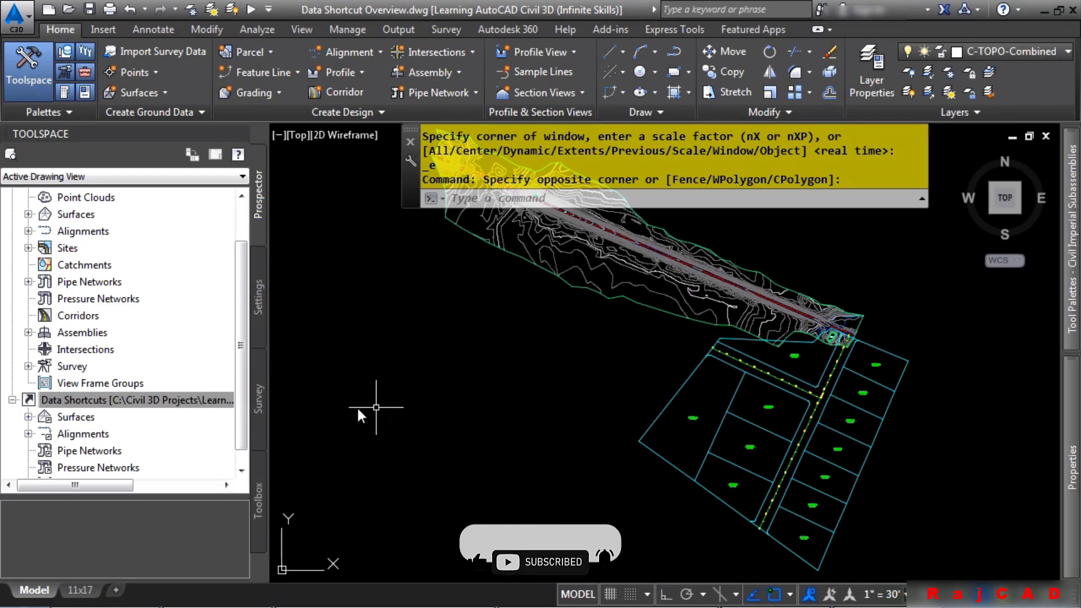
# Create a new data shortcuts project folder named Project 1 in the C:\Civil 3D Projects working folder
pyautogui.click(127, 401)
pyautogui.rightClick(126, 401)
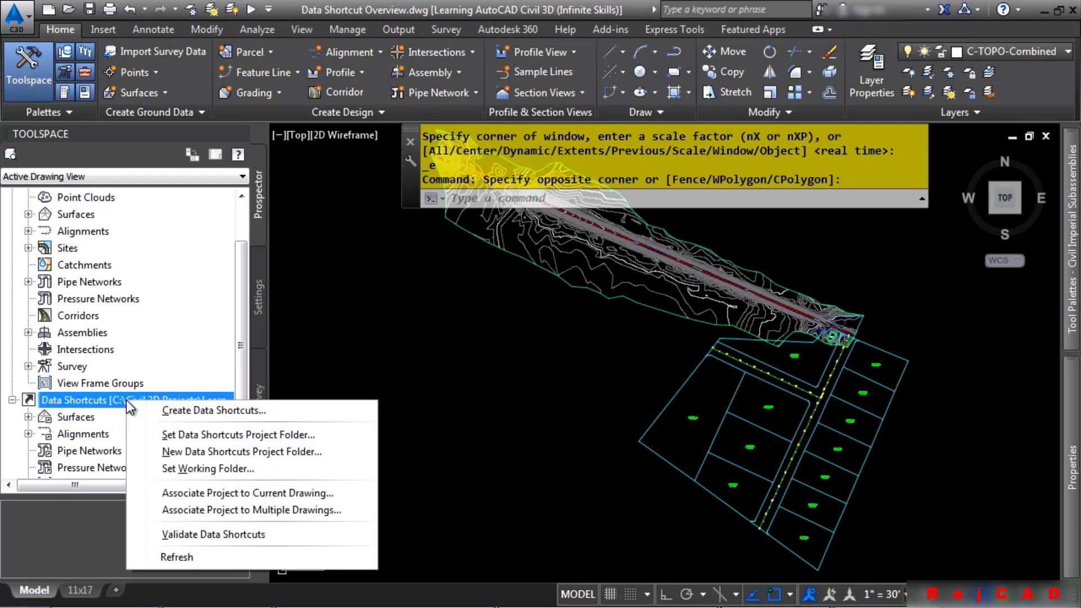
pyautogui.click(229, 454)
pyautogui.write('P')
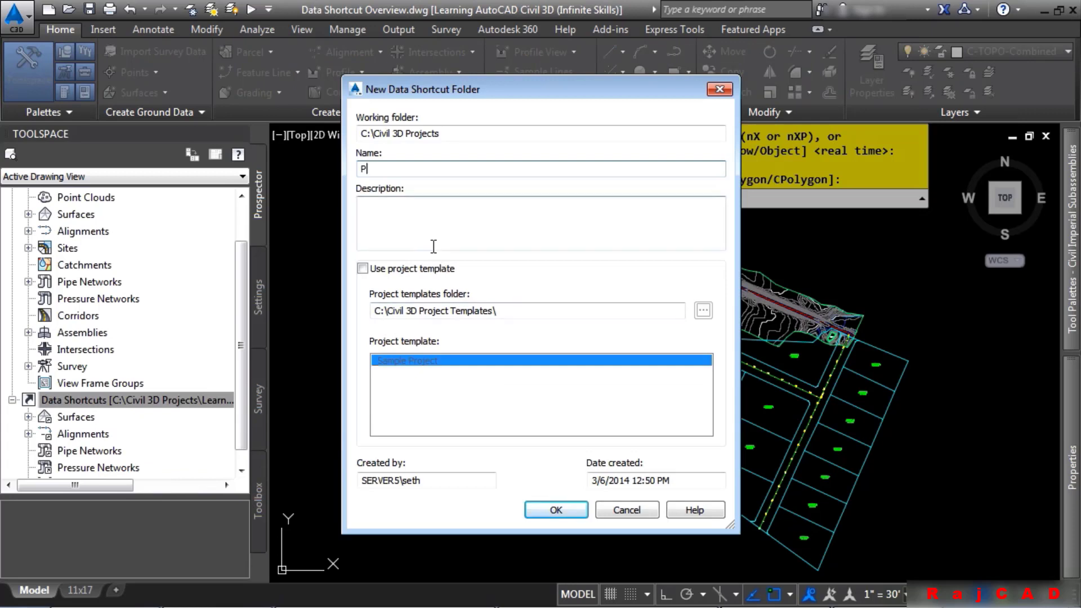
pyautogui.write('roject 1')
pyautogui.hotkey('shift', 'Tab')
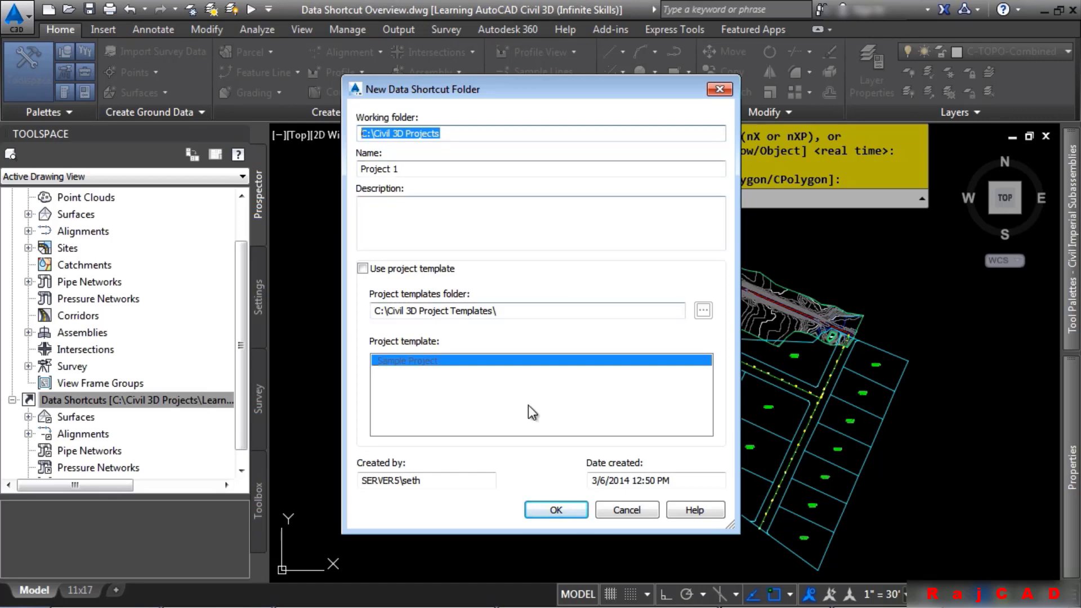
pyautogui.click(556, 510)
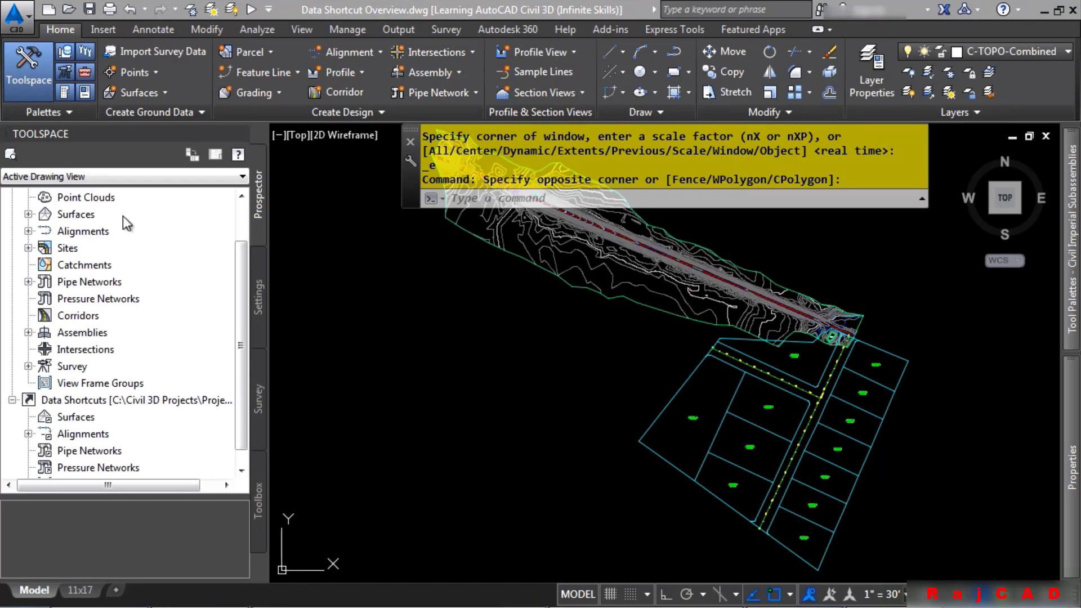
# Switch to Windows Explorer and open the new Project 1 folder and its _Shortcuts subfolder to inspect them
pyautogui.hotkey('alt', 'Tab')
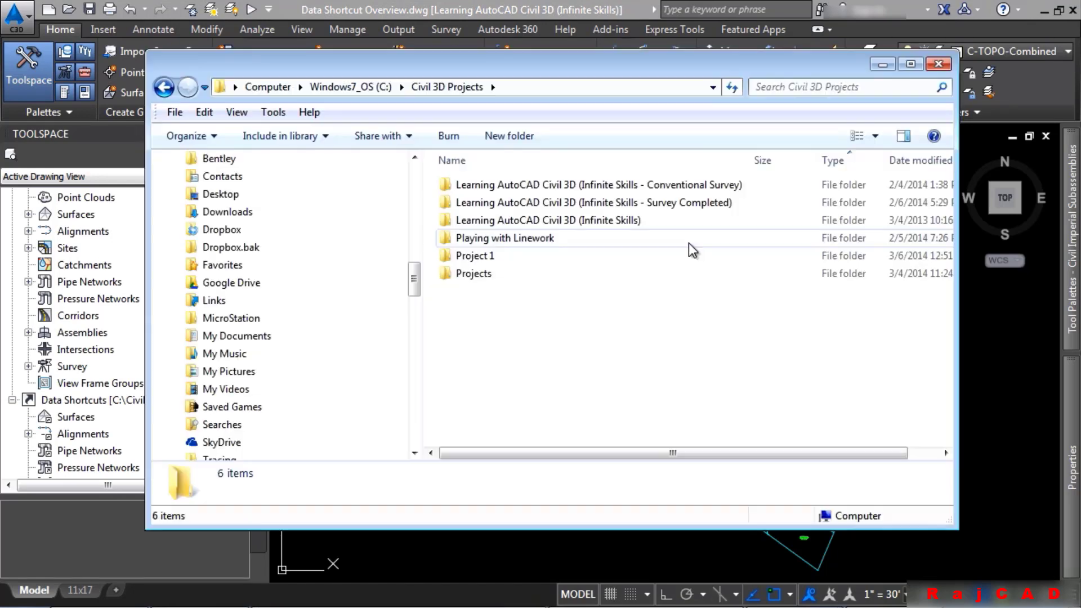
pyautogui.doubleClick(483, 256)
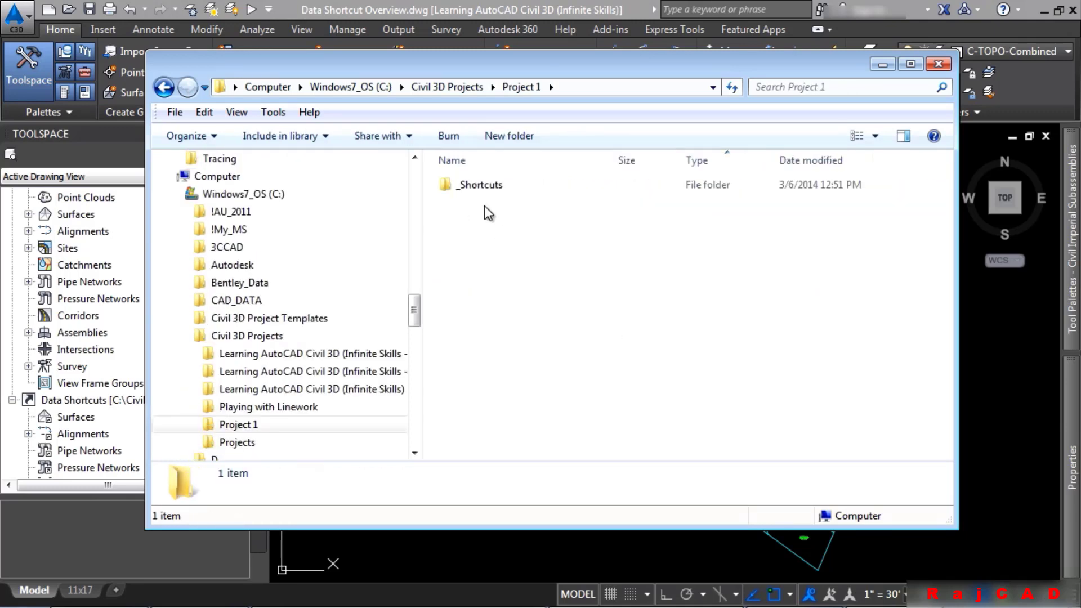
pyautogui.doubleClick(481, 186)
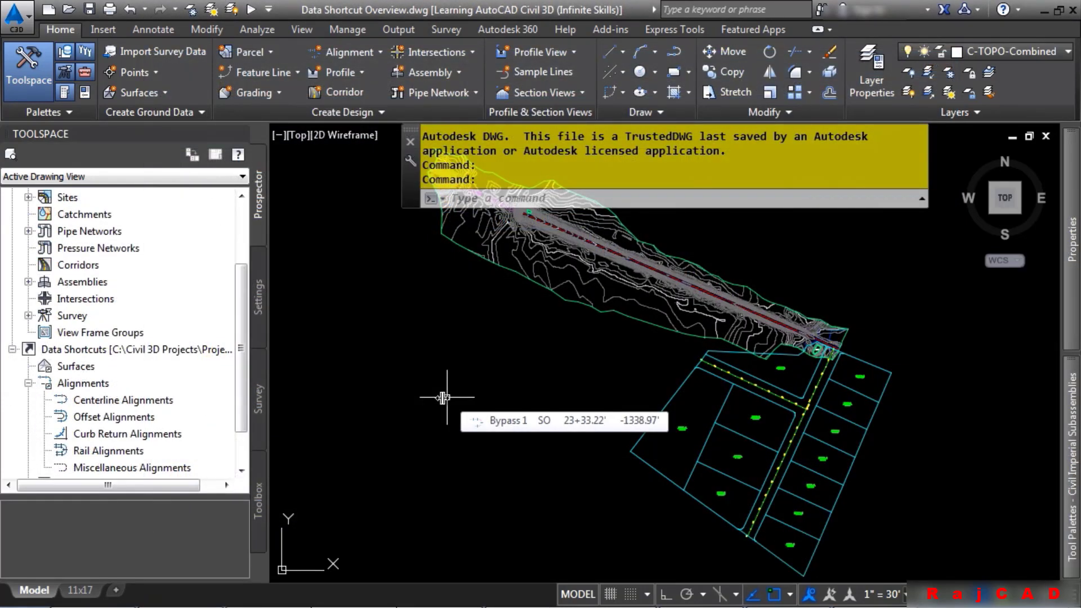
pyautogui.rightClick(93, 351)
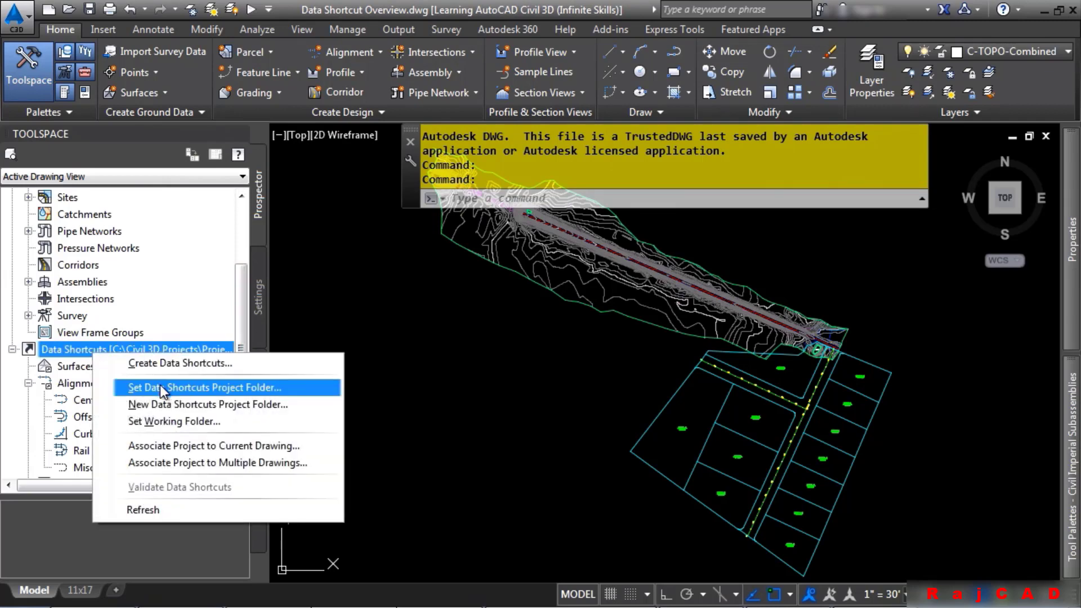
pyautogui.click(178, 389)
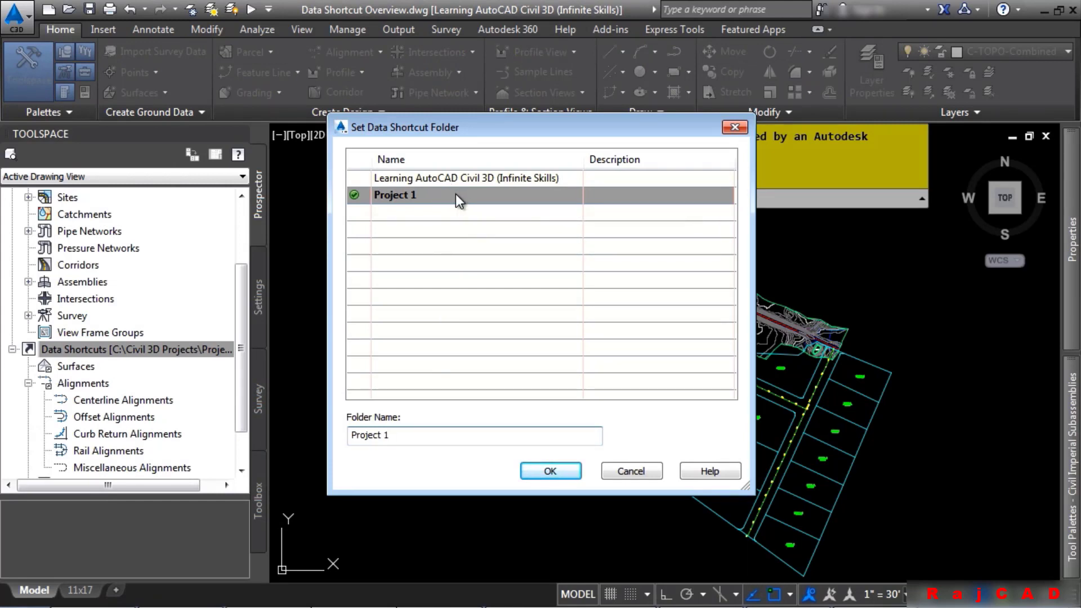
pyautogui.click(501, 179)
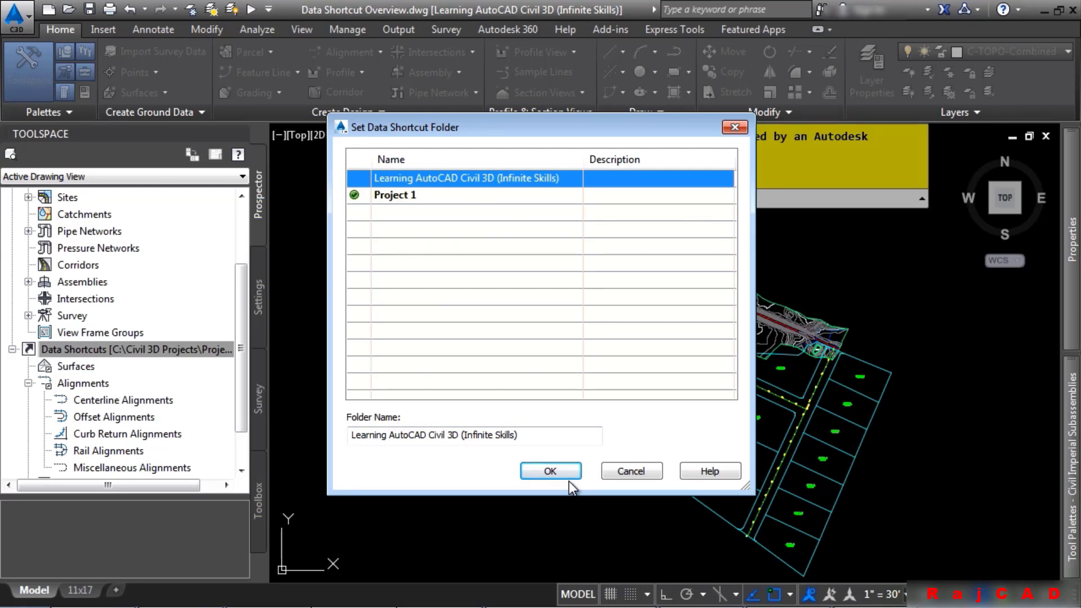
pyautogui.click(633, 471)
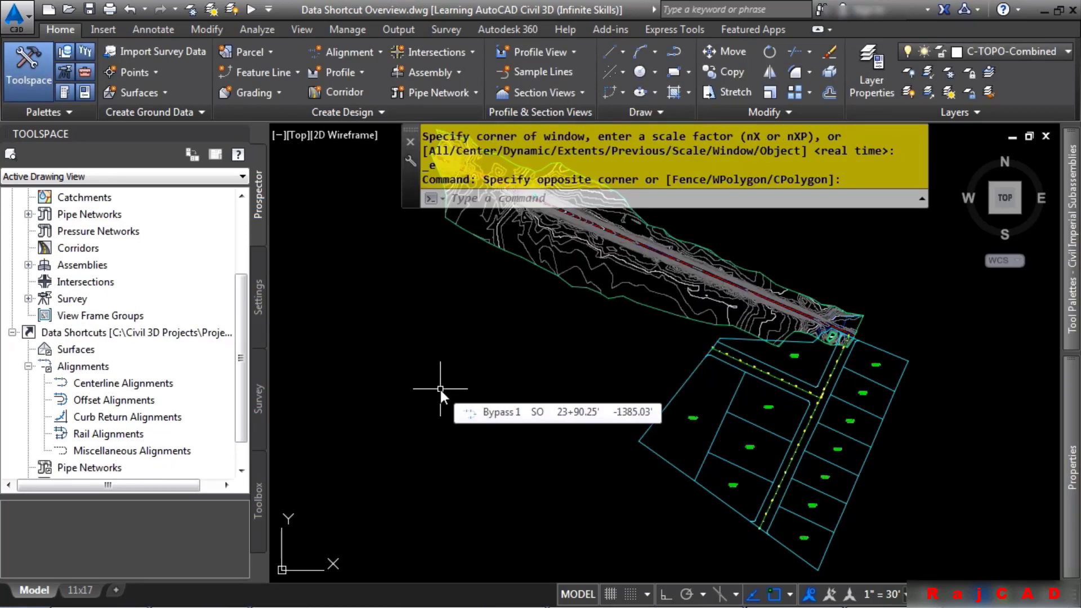
# Associate the current drawing with the Project 1 data shortcuts project
pyautogui.rightClick(150, 337)
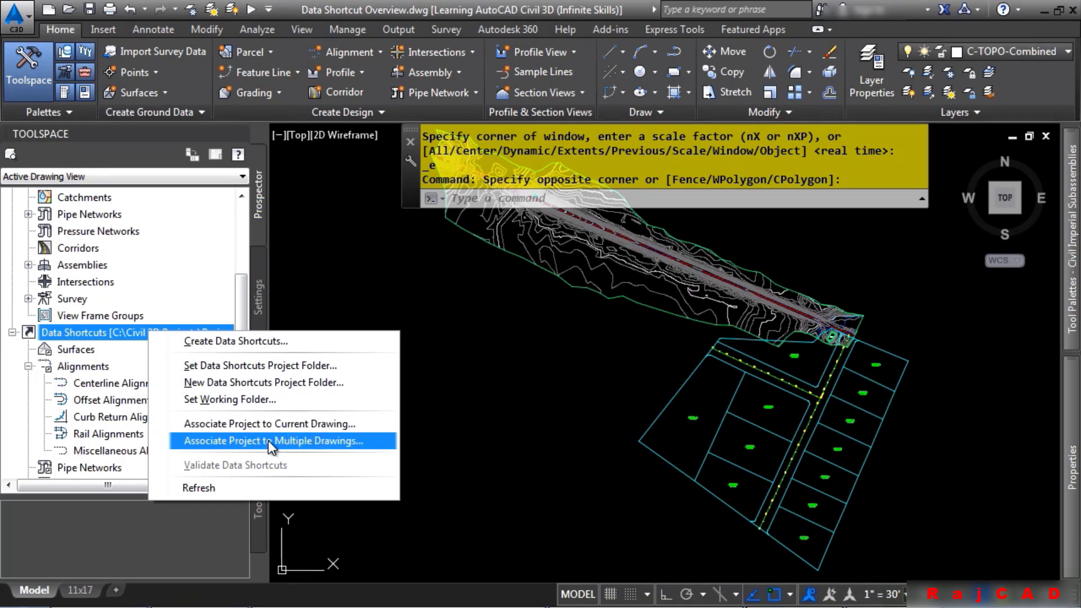
pyautogui.click(296, 426)
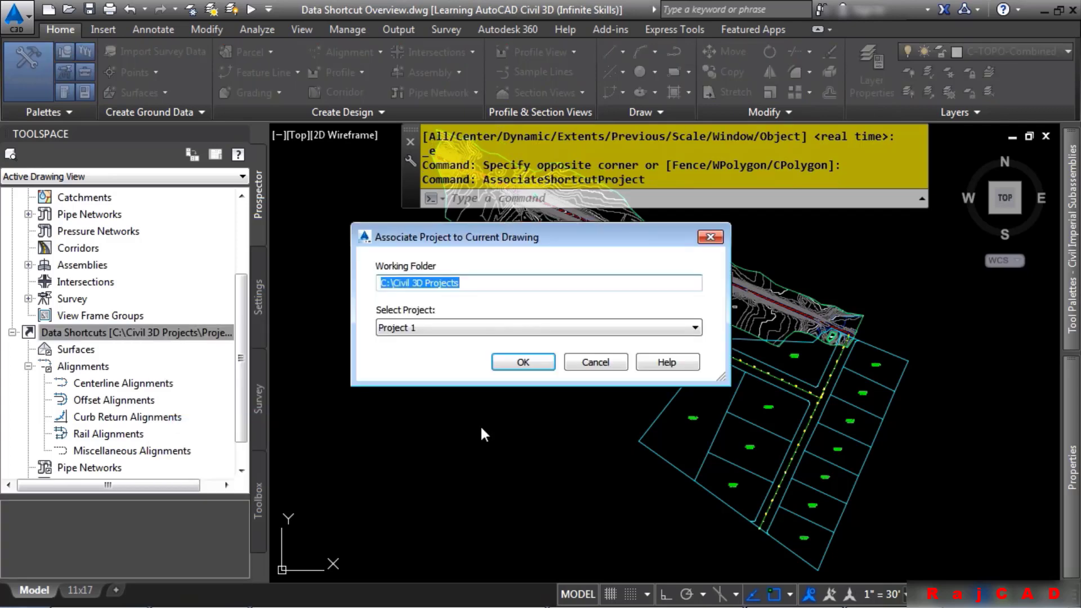
pyautogui.click(513, 330)
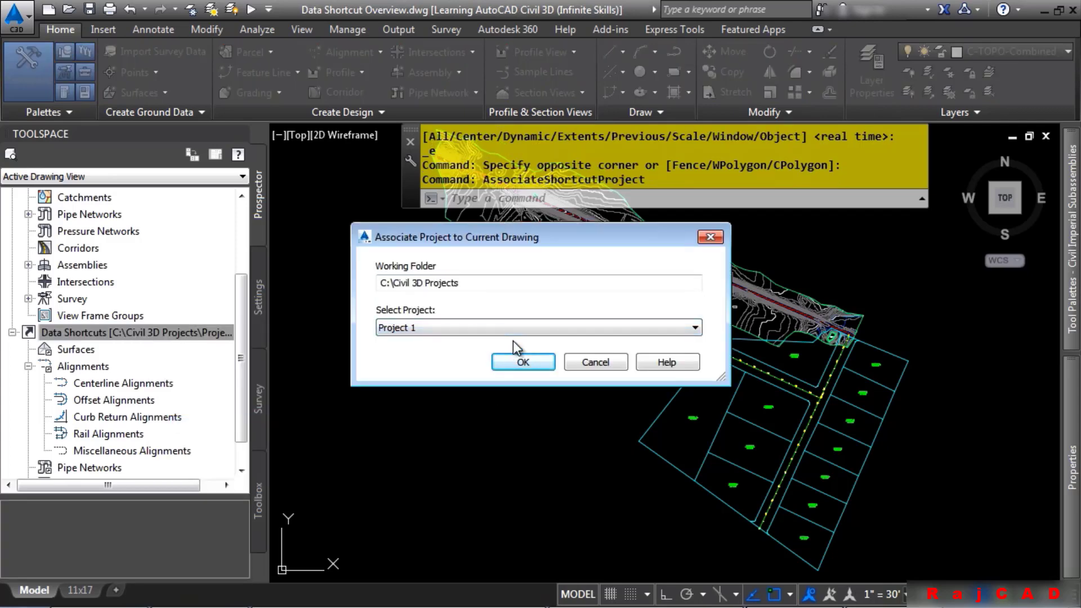
pyautogui.click(522, 361)
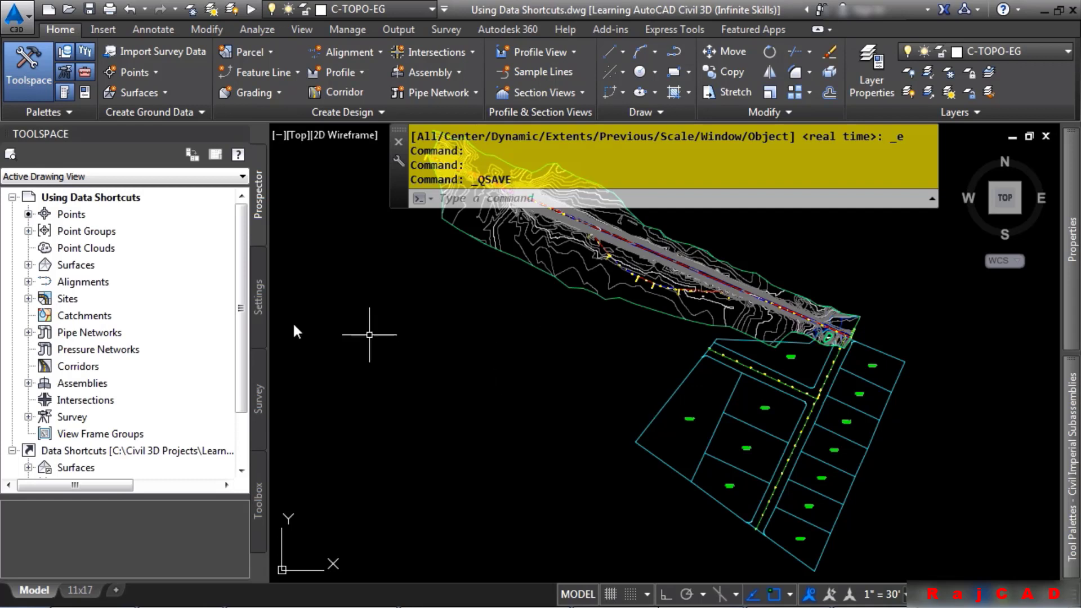
# Expand the drawing's Surfaces, Alignments and Centerline Alignments collections to review their contents, then collapse them
pyautogui.click(29, 265)
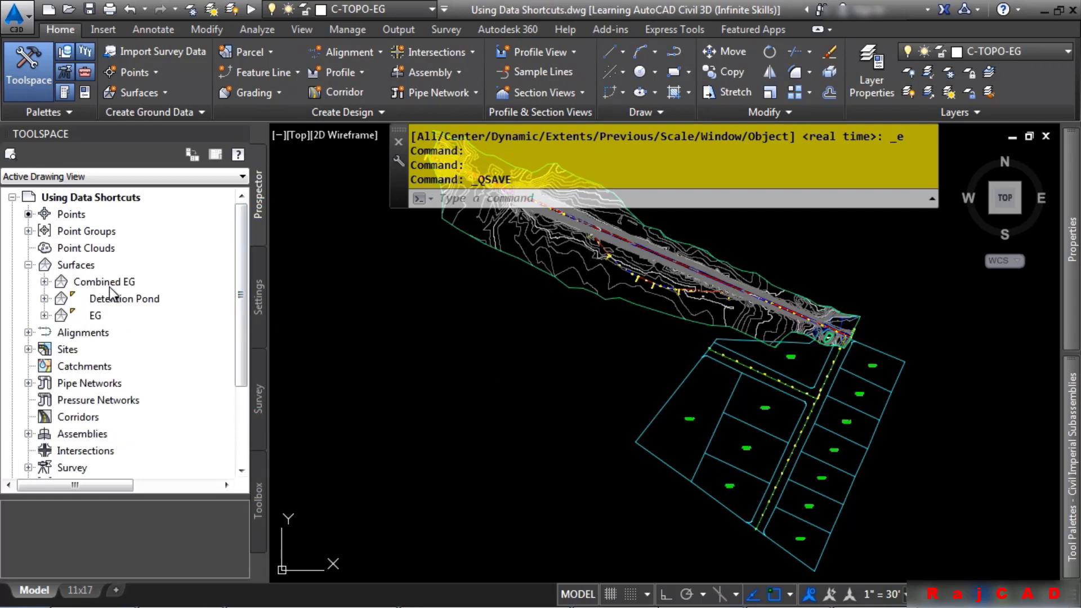
pyautogui.click(28, 332)
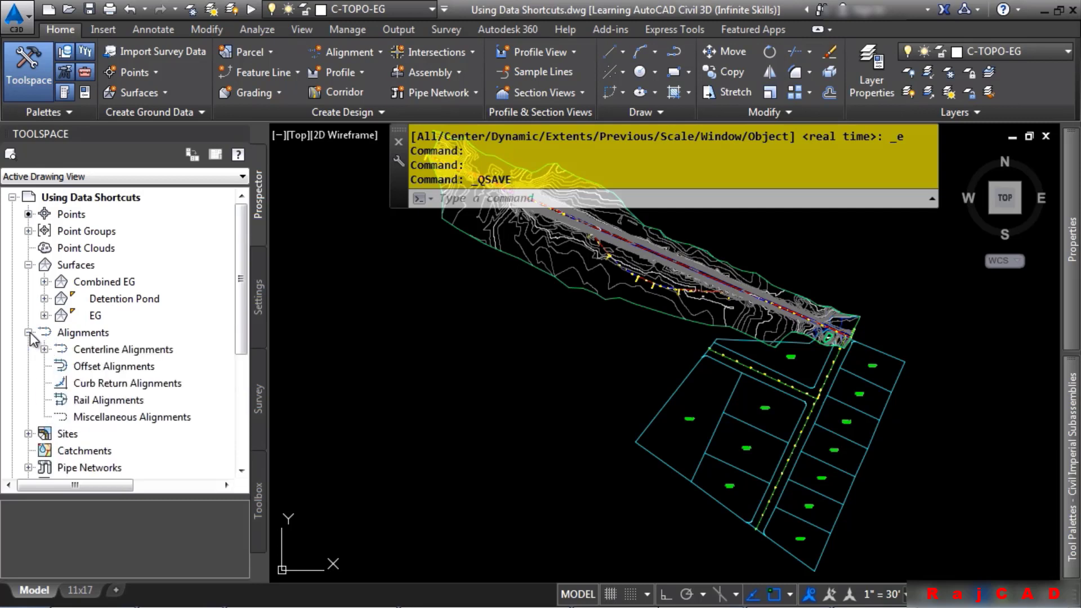
pyautogui.click(45, 349)
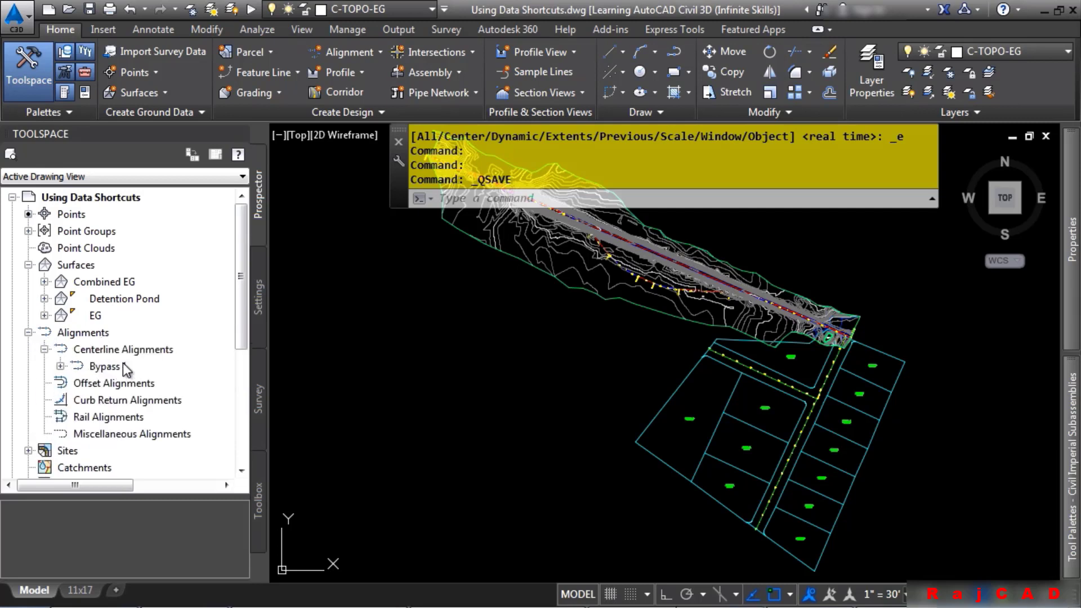
pyautogui.click(28, 332)
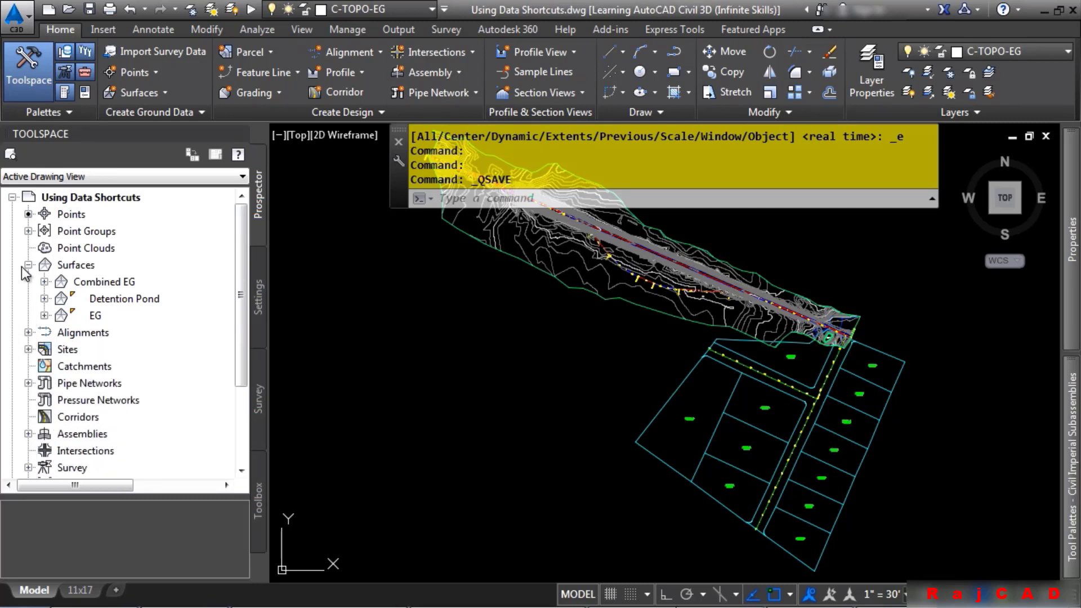
pyautogui.click(28, 264)
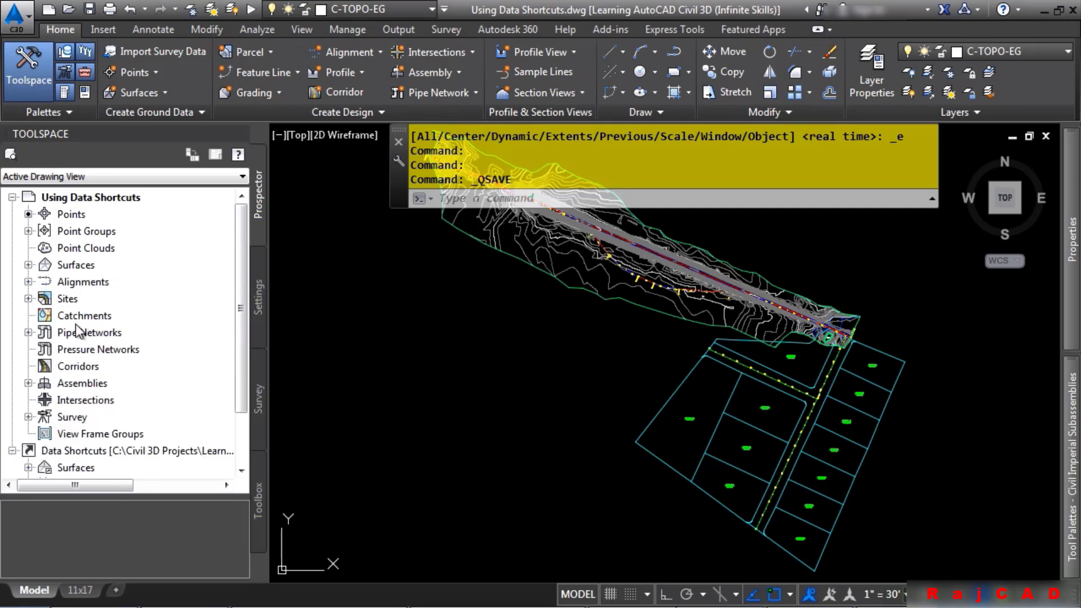
# Set the data shortcuts project folder to Project 1
pyautogui.rightClick(72, 449)
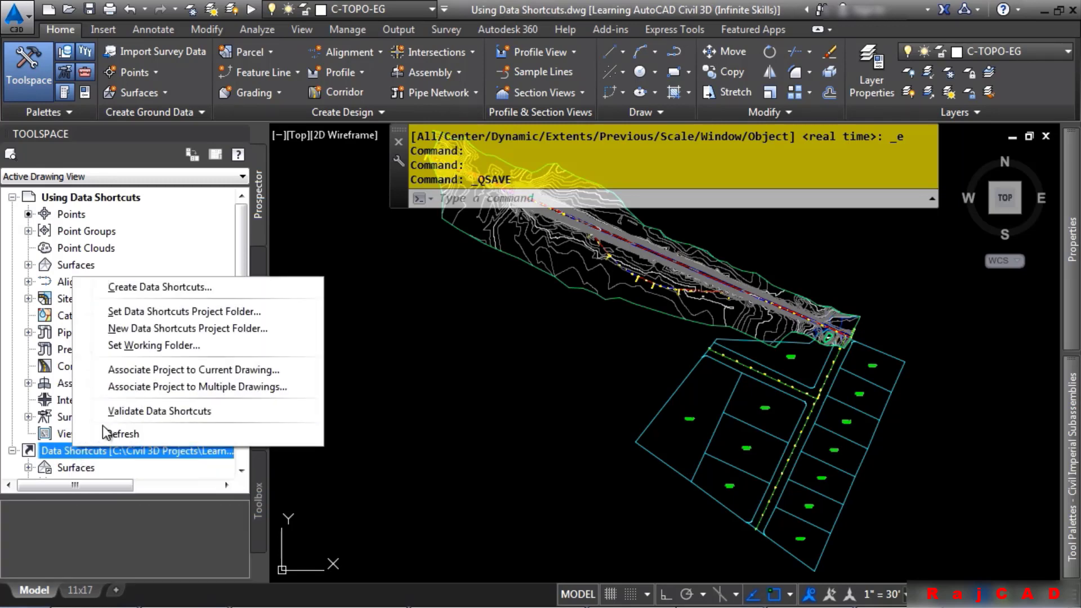
pyautogui.click(259, 313)
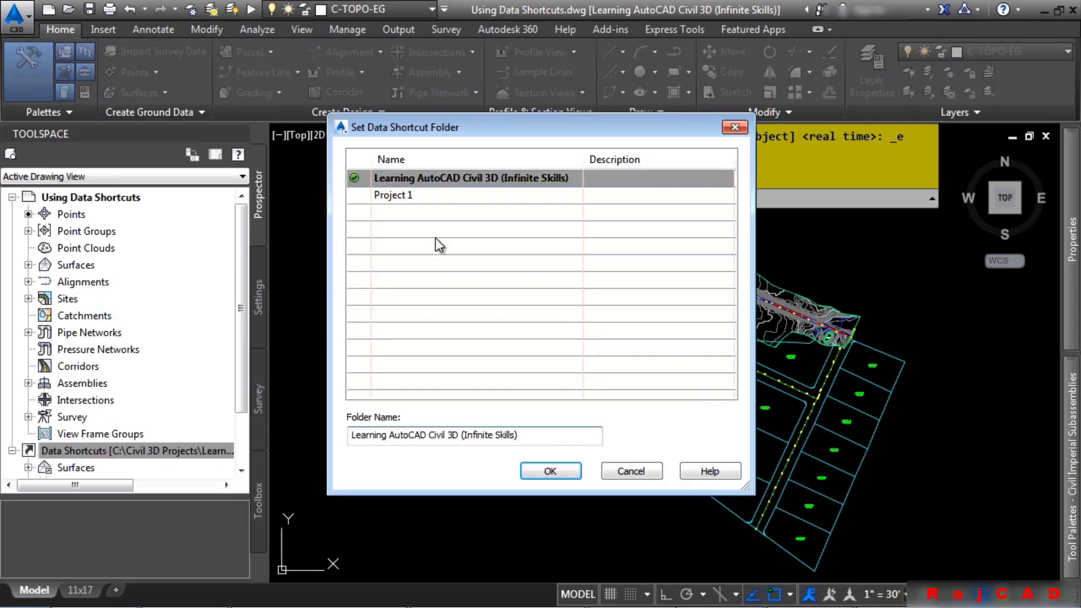
pyautogui.click(397, 197)
pyautogui.click(555, 472)
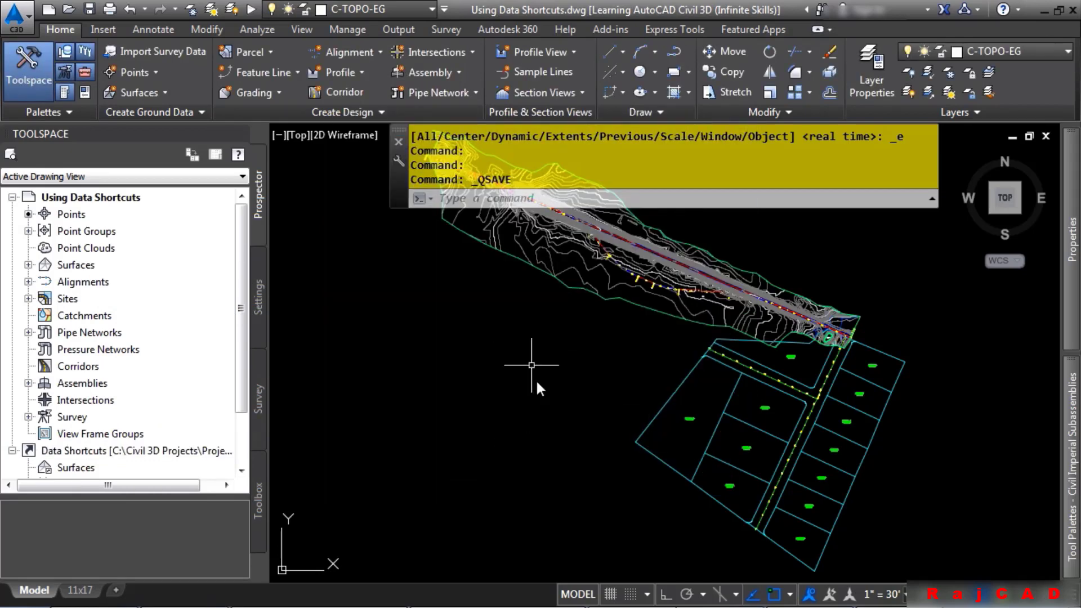
# Associate the Using Data Shortcuts drawing with Project 1
pyautogui.rightClick(171, 453)
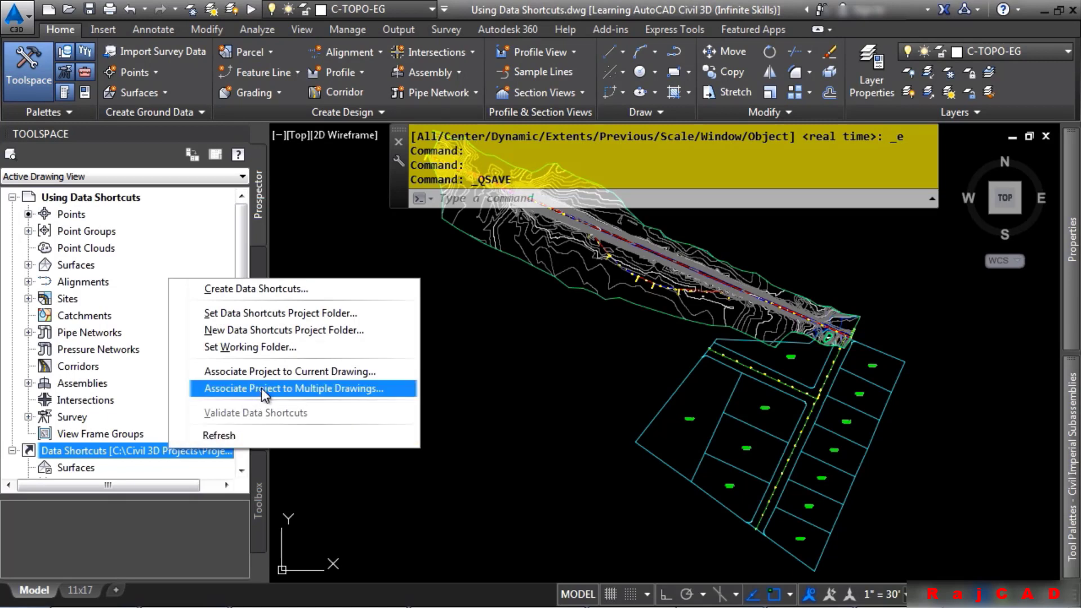
pyautogui.click(281, 374)
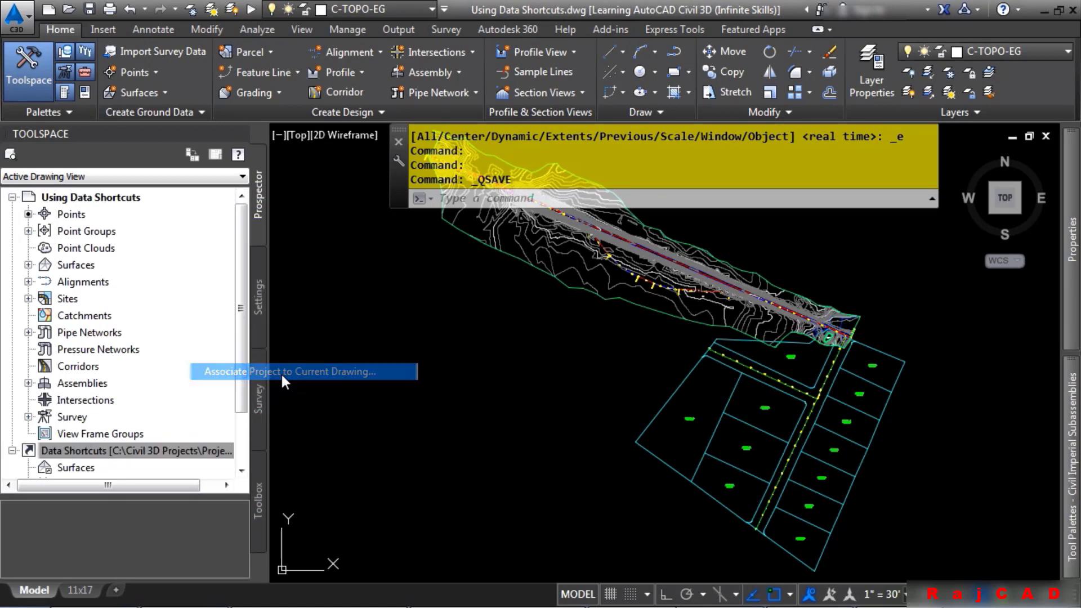
pyautogui.click(540, 358)
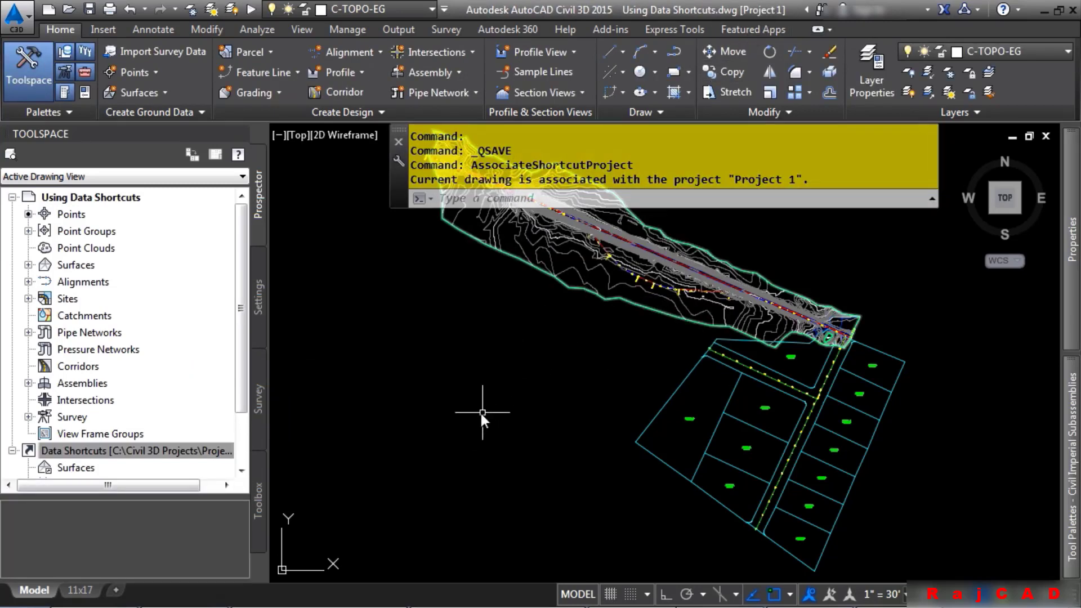
# Try to create data shortcuts from the current drawing
pyautogui.click(181, 450)
pyautogui.scroll(-2, 113, 439)
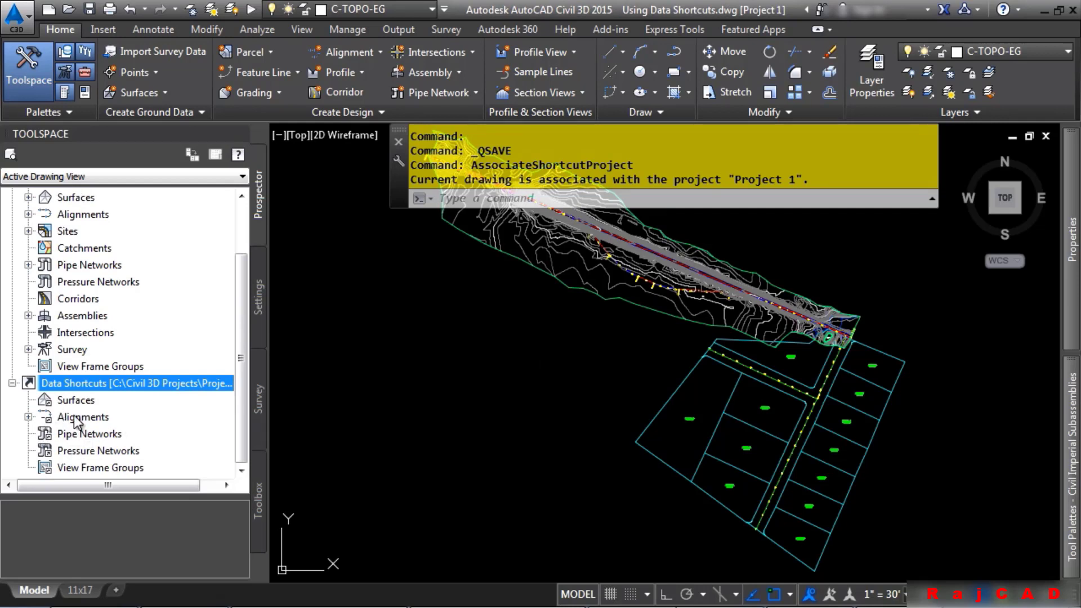
pyautogui.rightClick(86, 383)
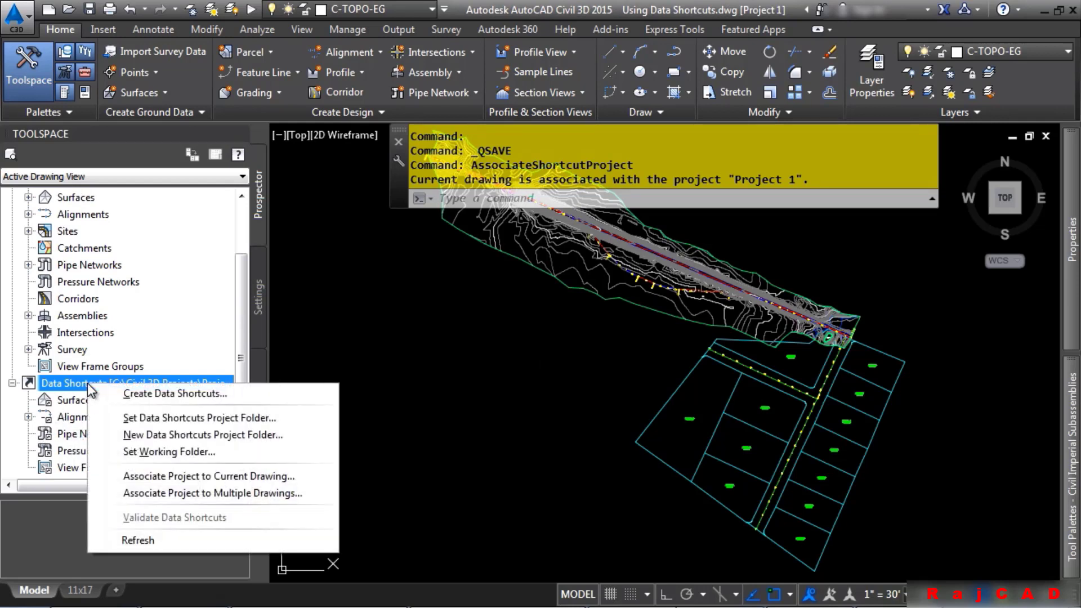
pyautogui.click(158, 394)
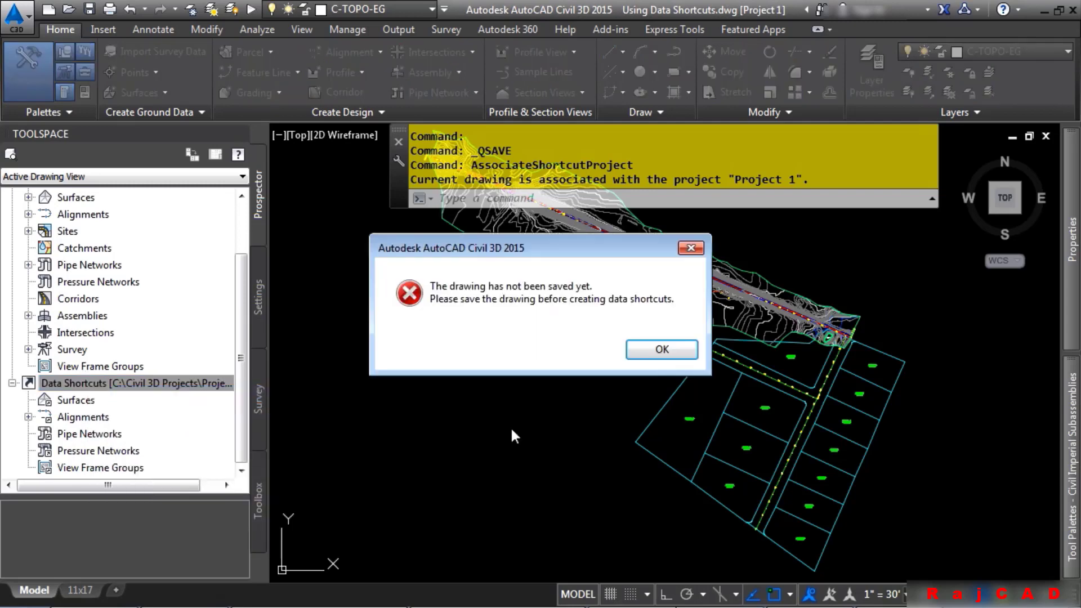
pyautogui.click(661, 348)
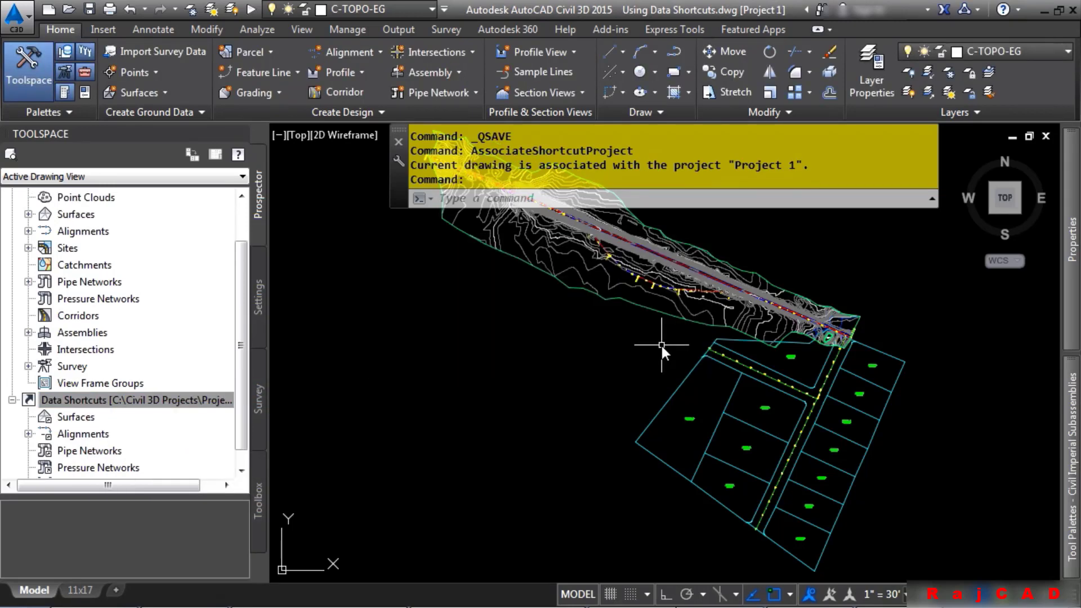
# Save the current drawing and select the Data Shortcuts node again
pyautogui.click(90, 11)
pyautogui.click(112, 402)
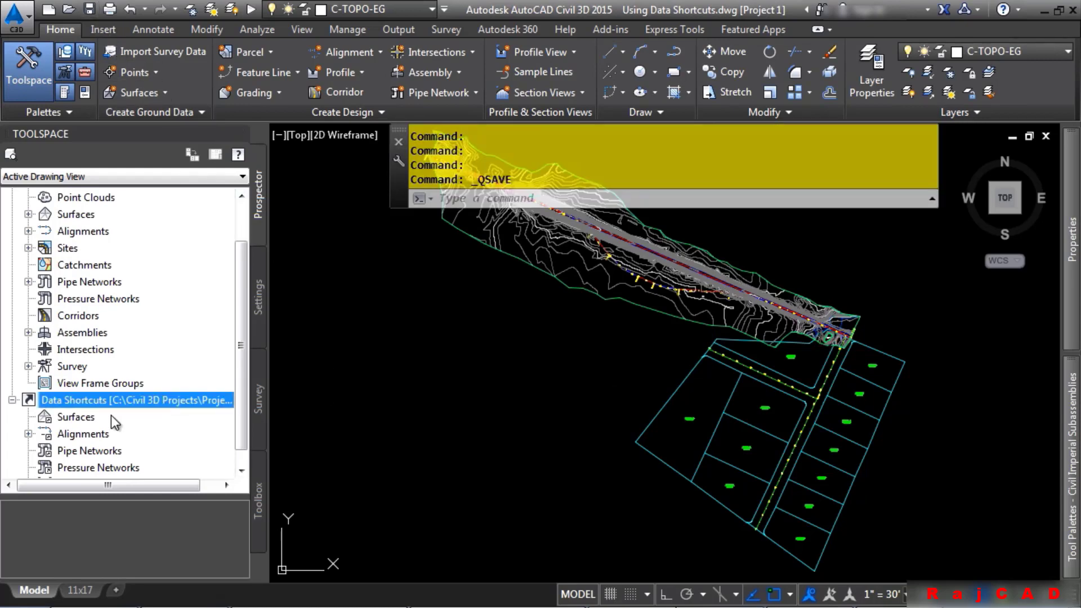
# Create data shortcuts for the Combined EG surface and the Bypass 1 alignment
pyautogui.rightClick(111, 406)
pyautogui.click(172, 415)
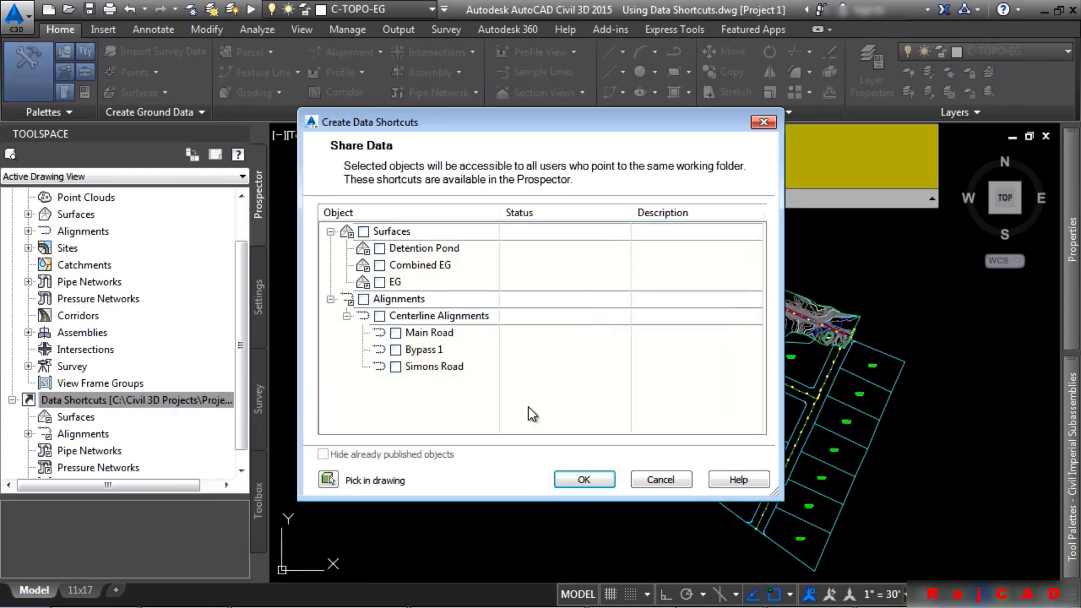
pyautogui.click(379, 265)
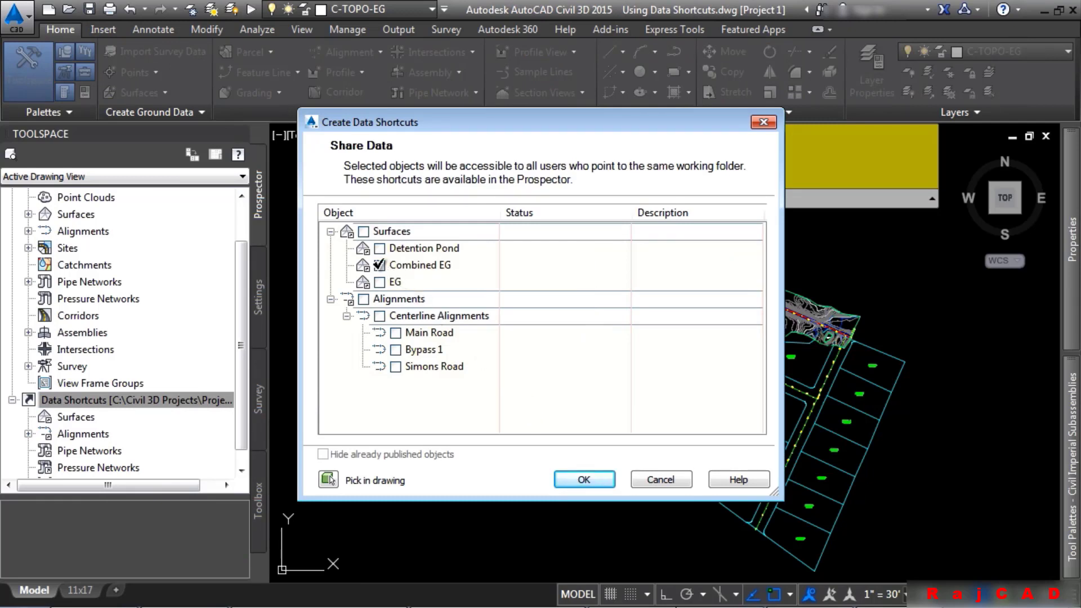
pyautogui.click(395, 349)
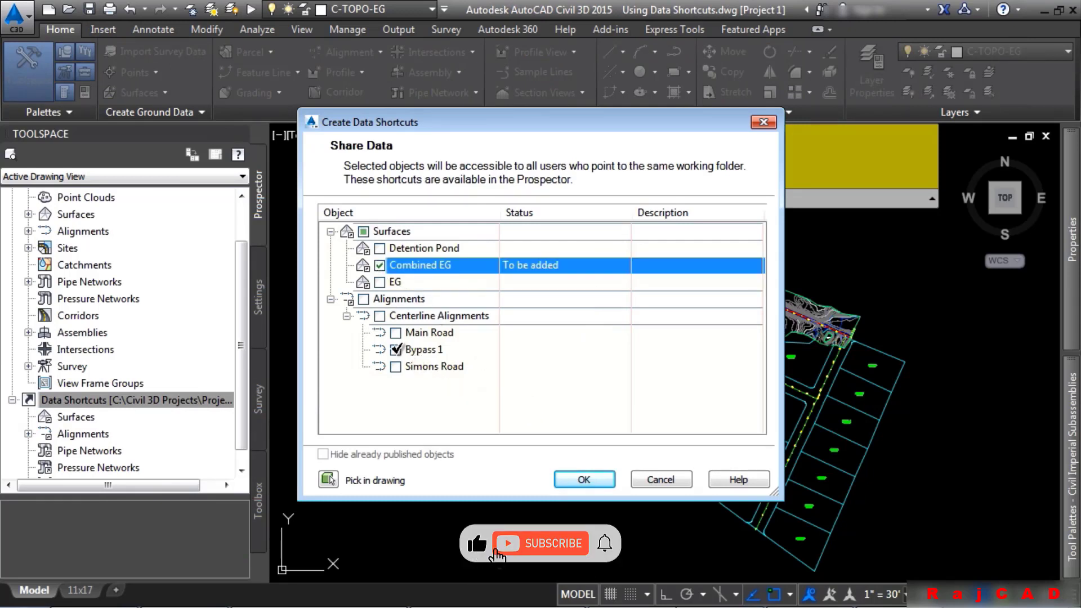
pyautogui.click(594, 480)
# Expand the Data Shortcuts surfaces and centerline alignments to check the new shortcuts
pyautogui.scroll(-1, 124, 435)
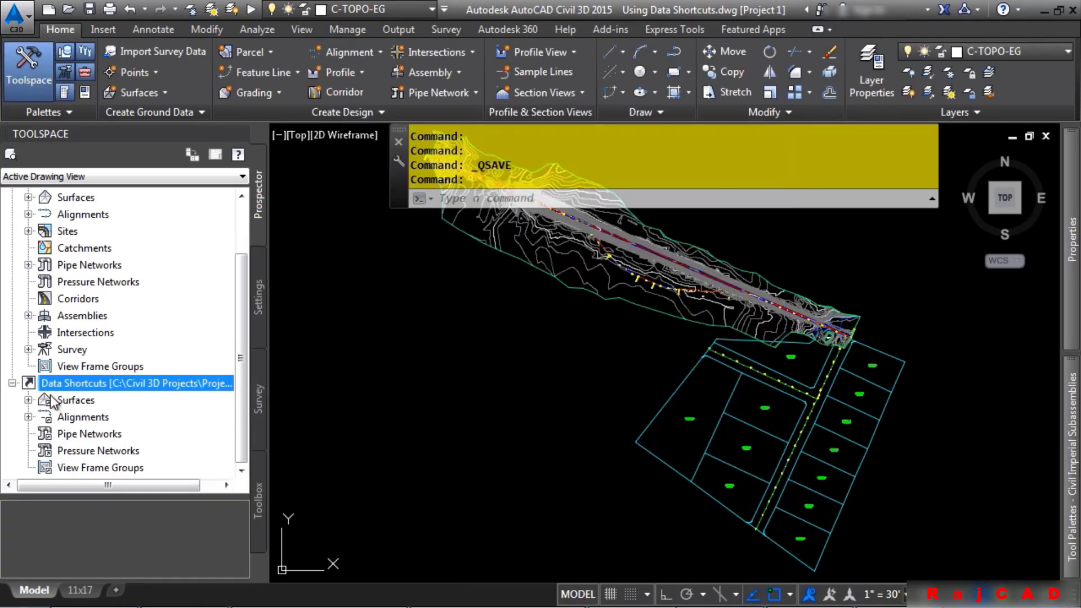
pyautogui.click(28, 400)
pyautogui.scroll(-1, 32, 408)
pyautogui.click(28, 417)
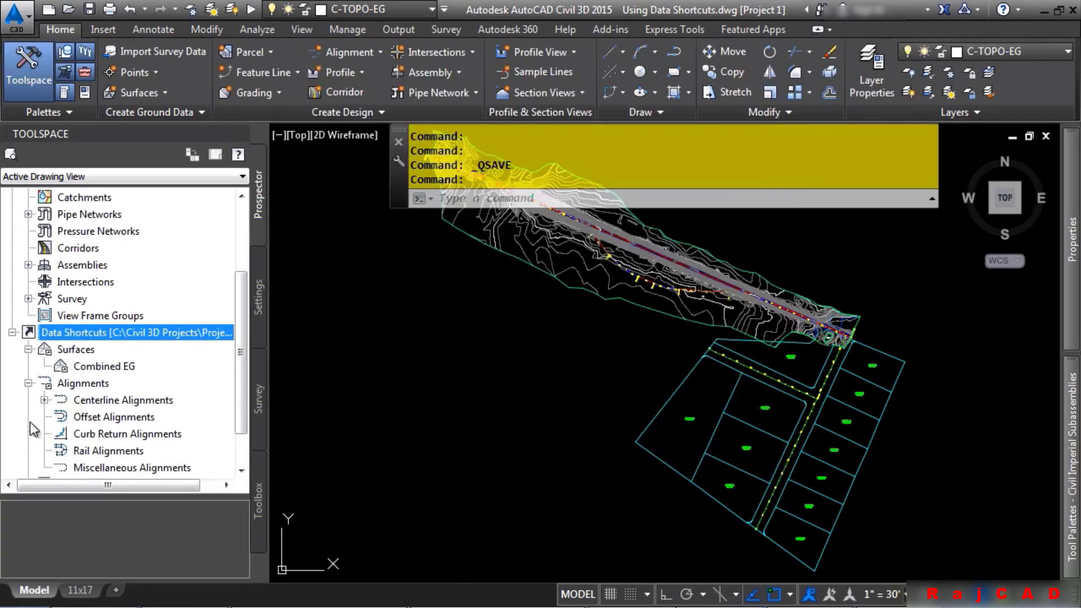
pyautogui.click(44, 400)
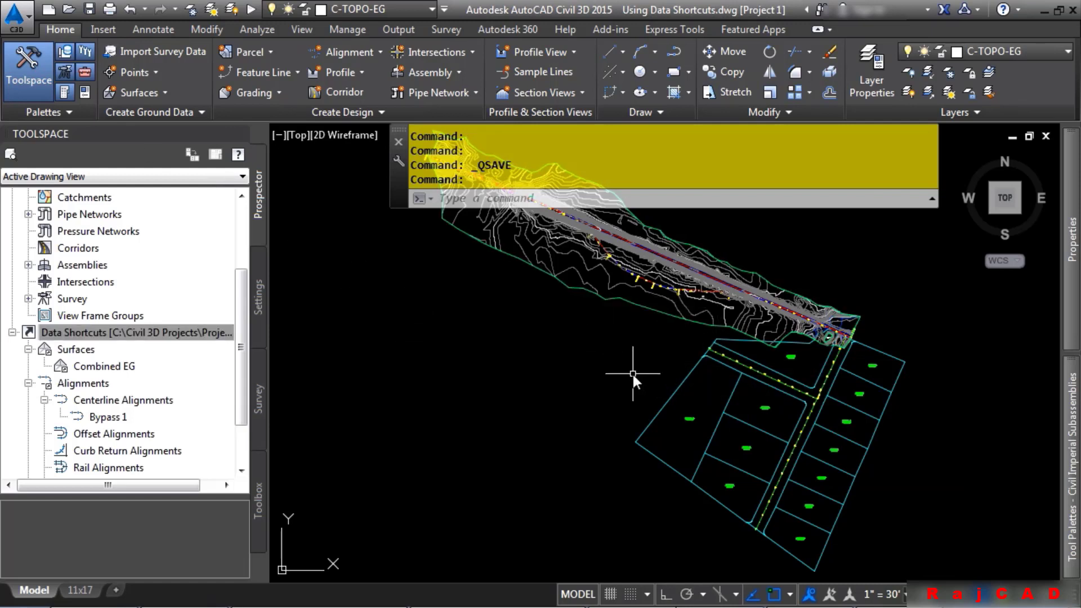
# Create a new drawing from the Learning AutoCAD Civil 3D (Infinite Skills).dwt template
pyautogui.click(19, 18)
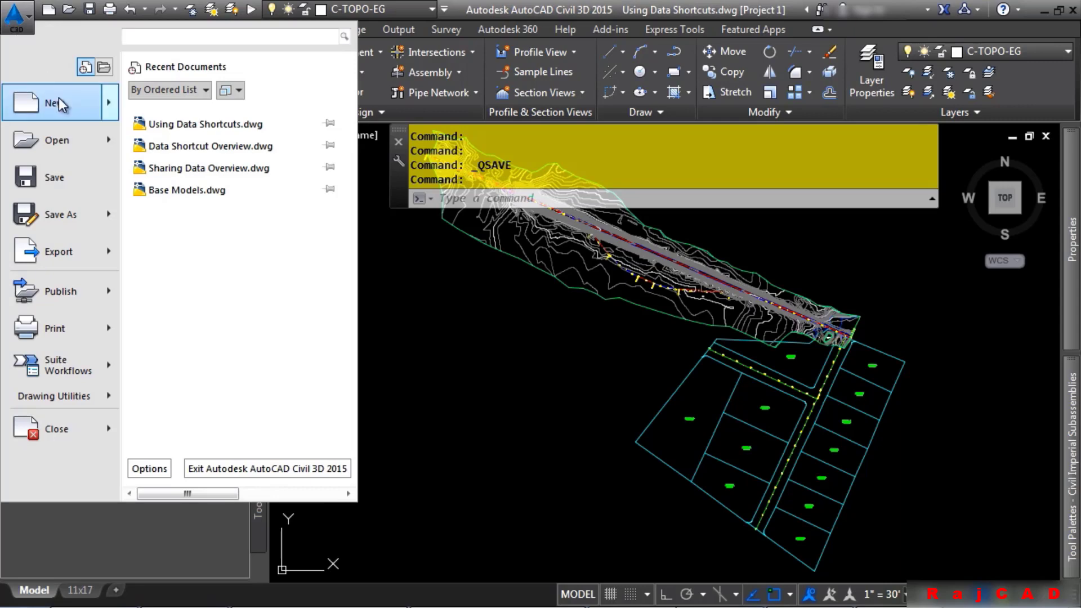
pyautogui.click(412, 283)
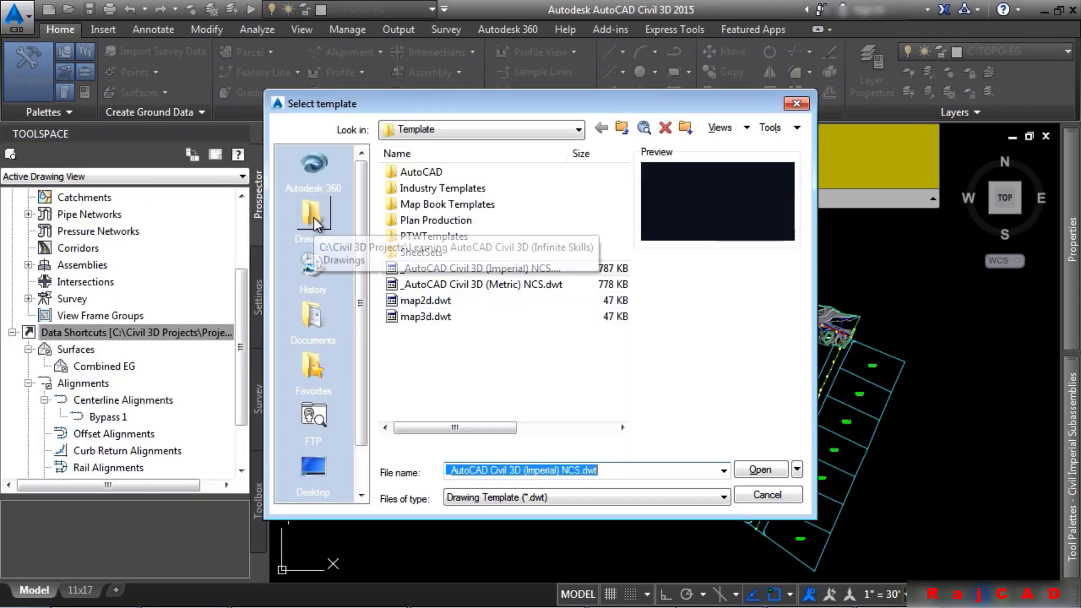
pyautogui.click(314, 220)
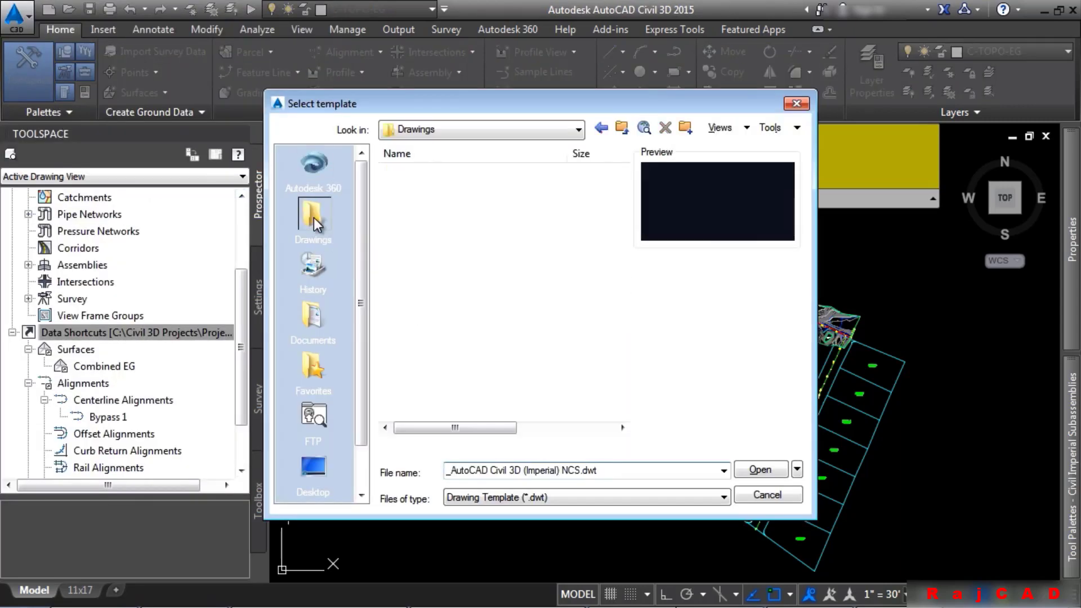
pyautogui.rightClick(566, 162)
pyautogui.click(604, 192)
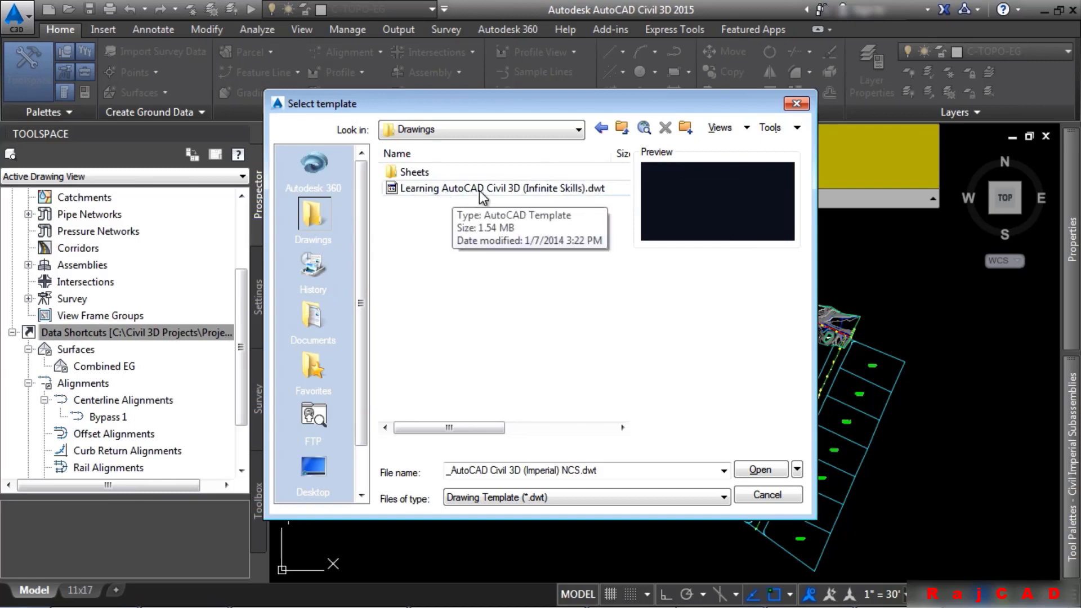
pyautogui.click(552, 188)
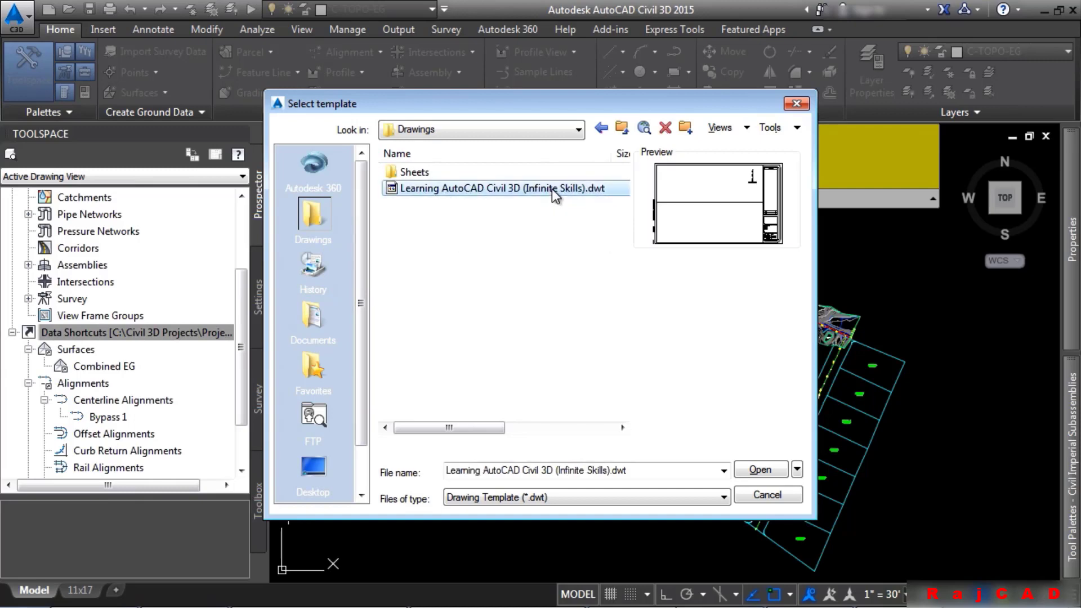
pyautogui.click(752, 470)
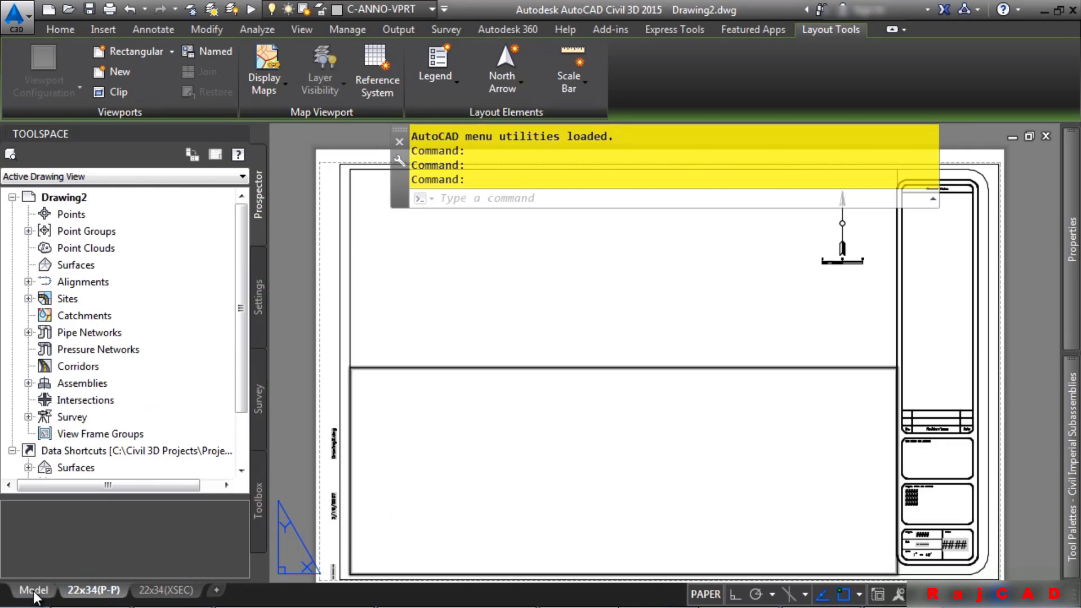
# Switch to model space and save the new drawing as data shortcut testing
pyautogui.click(31, 591)
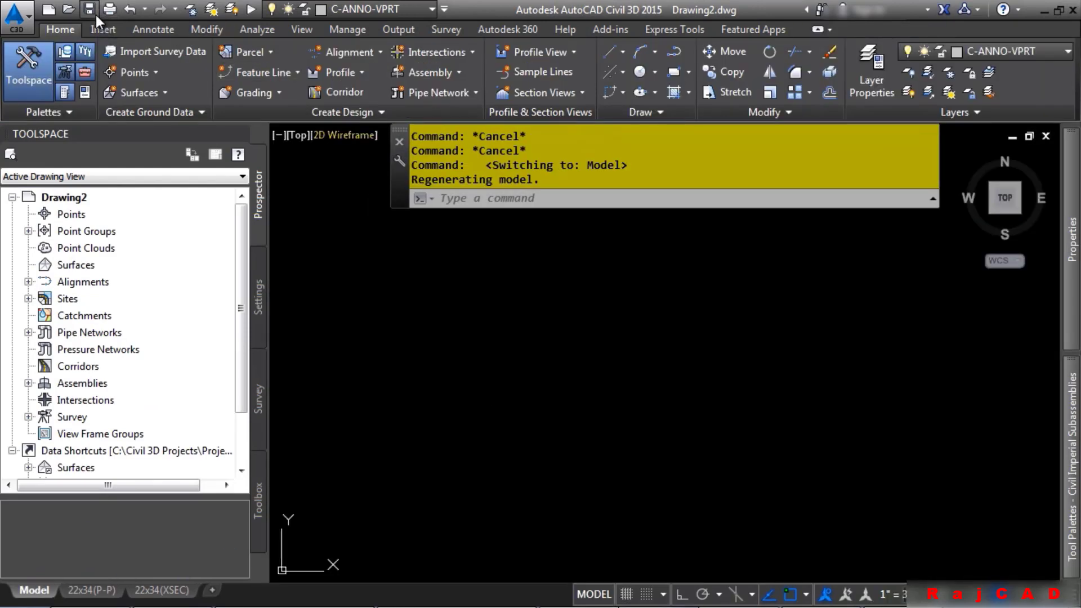
pyautogui.click(91, 11)
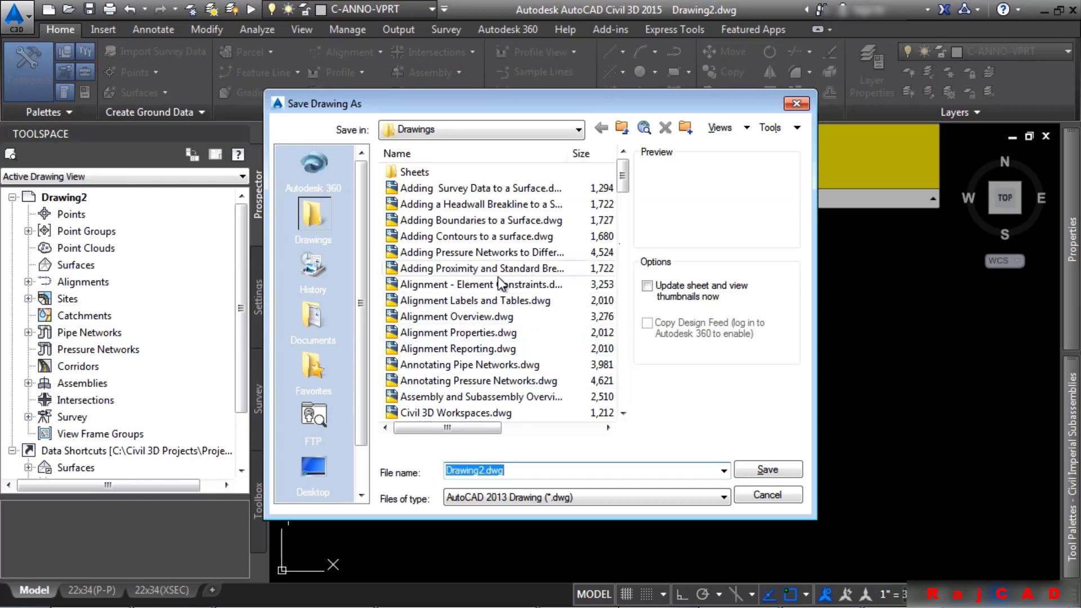
pyautogui.write('data sh')
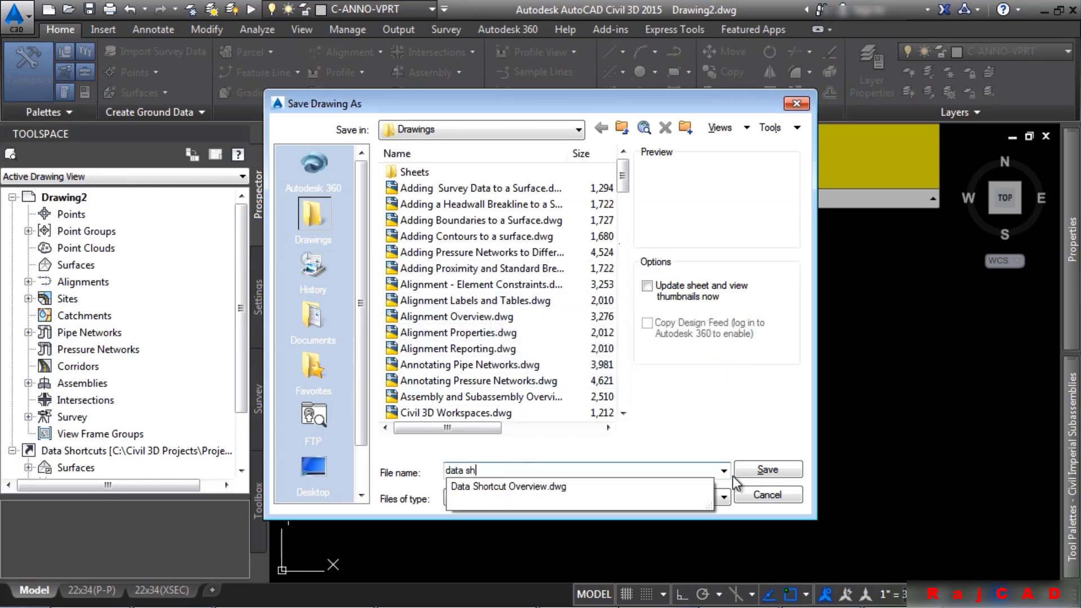
pyautogui.write('ortcut testing')
pyautogui.press('Return')
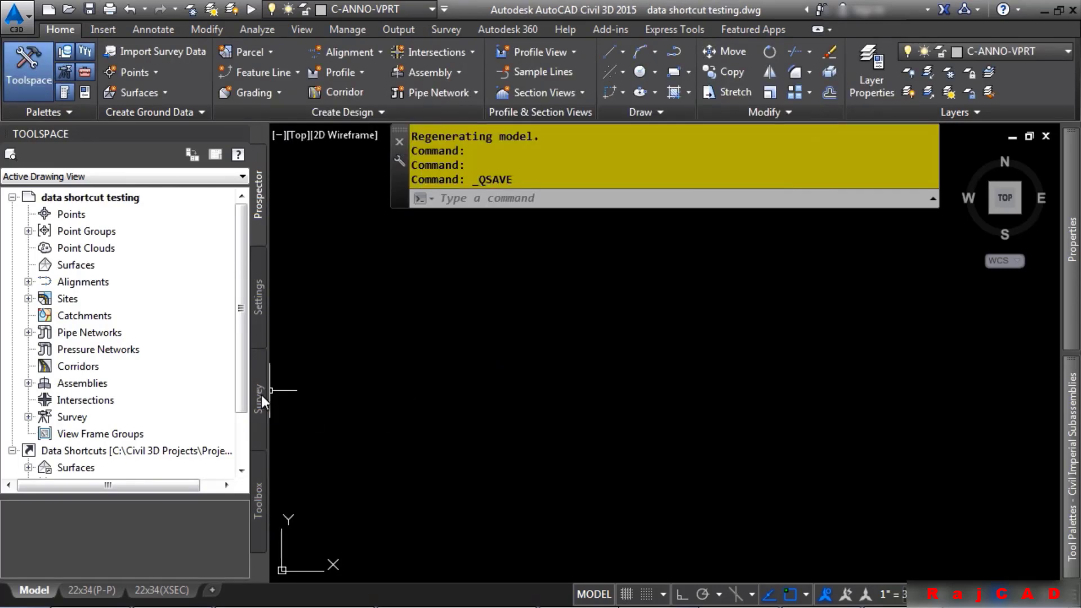
# Associate the data shortcut testing drawing with Project 1
pyautogui.scroll(-1, 150, 397)
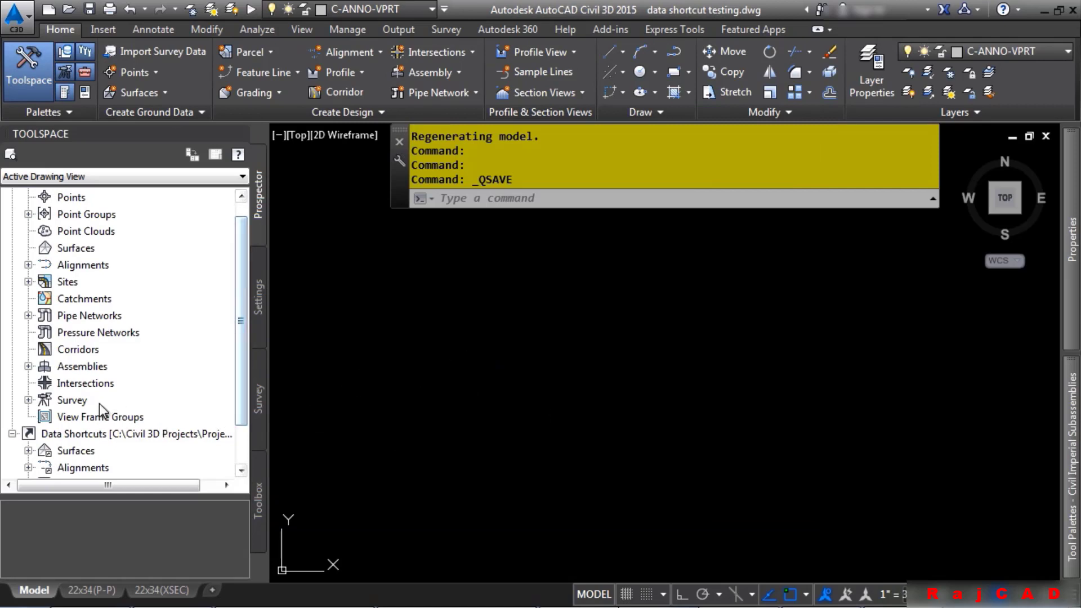
pyautogui.rightClick(87, 432)
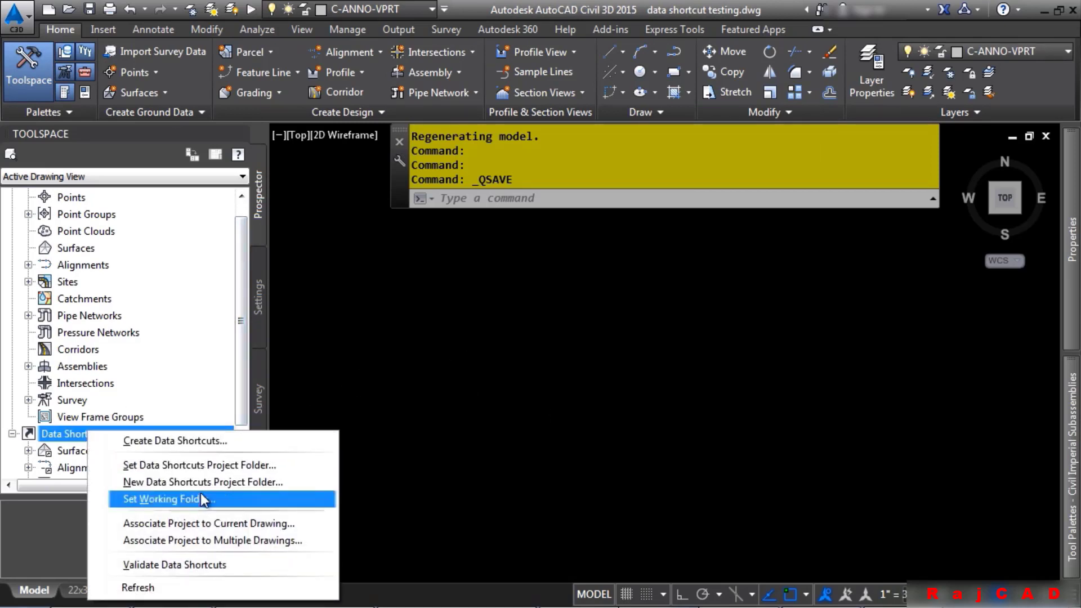
pyautogui.click(215, 523)
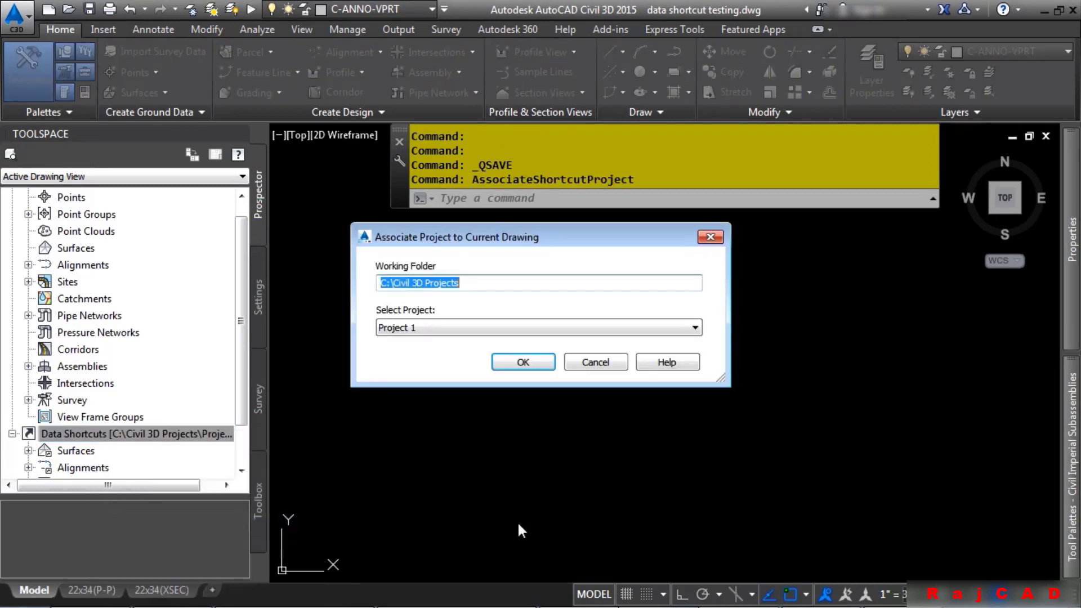
pyautogui.click(525, 364)
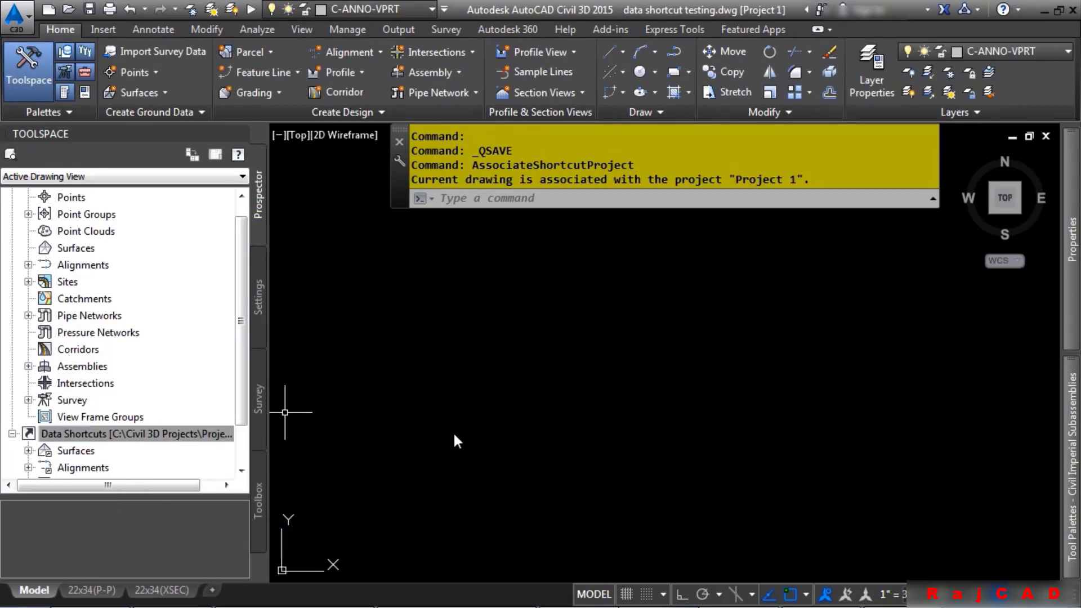
# Create a reference to the Combined EG surface shortcut in the current drawing and zoom to its extents
pyautogui.click(84, 433)
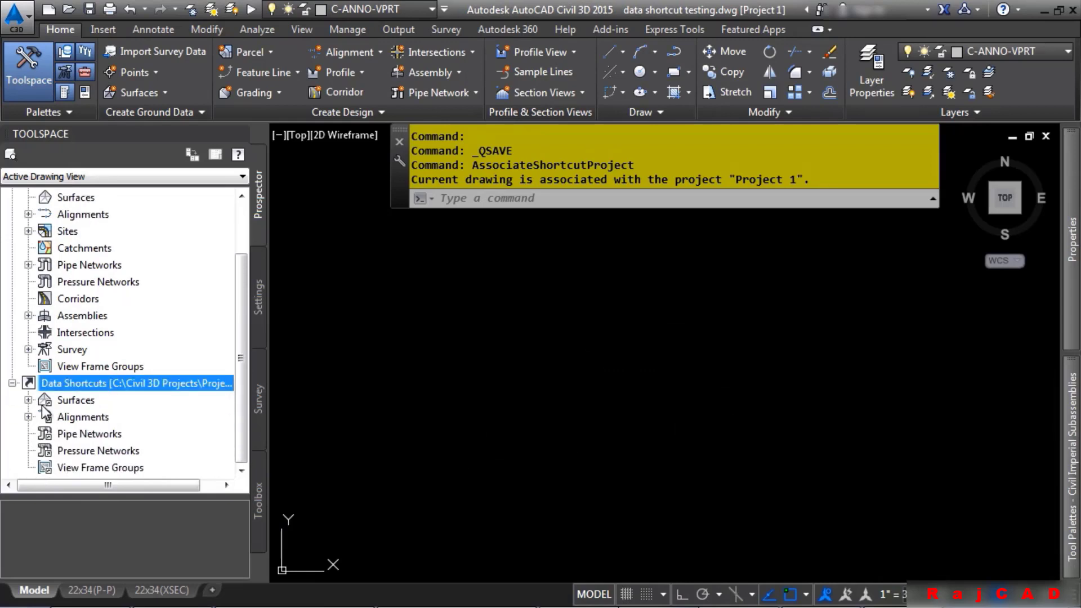
pyautogui.click(28, 400)
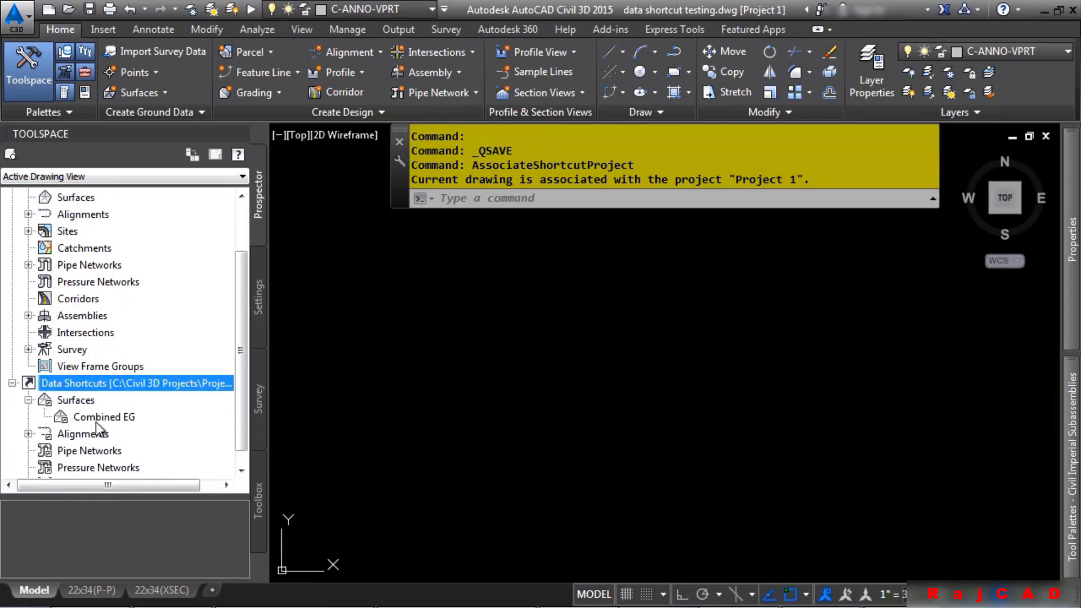
pyautogui.rightClick(97, 420)
pyautogui.click(137, 428)
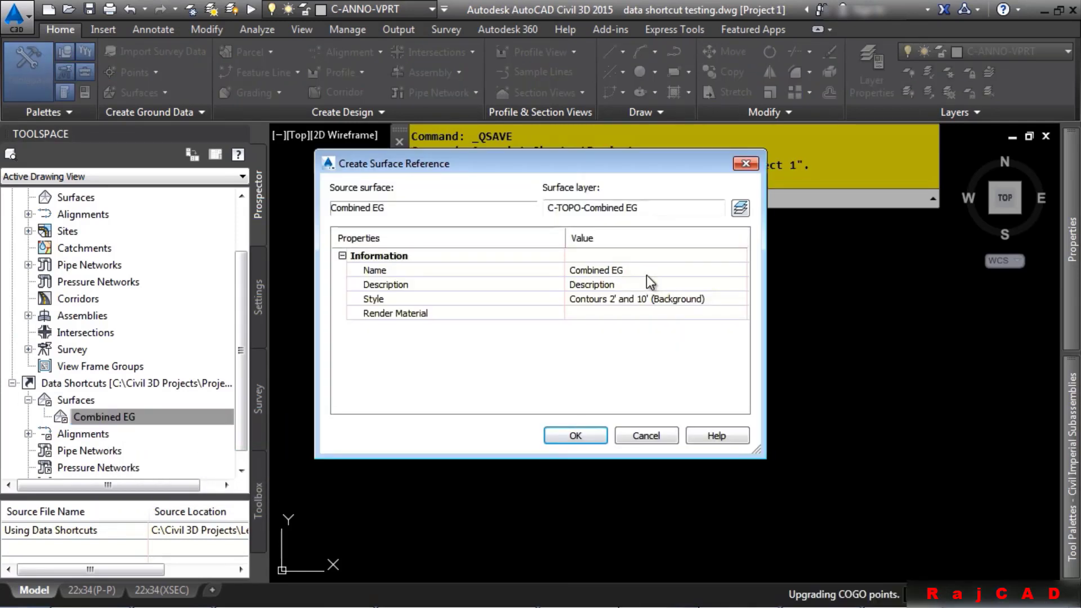
pyautogui.click(647, 274)
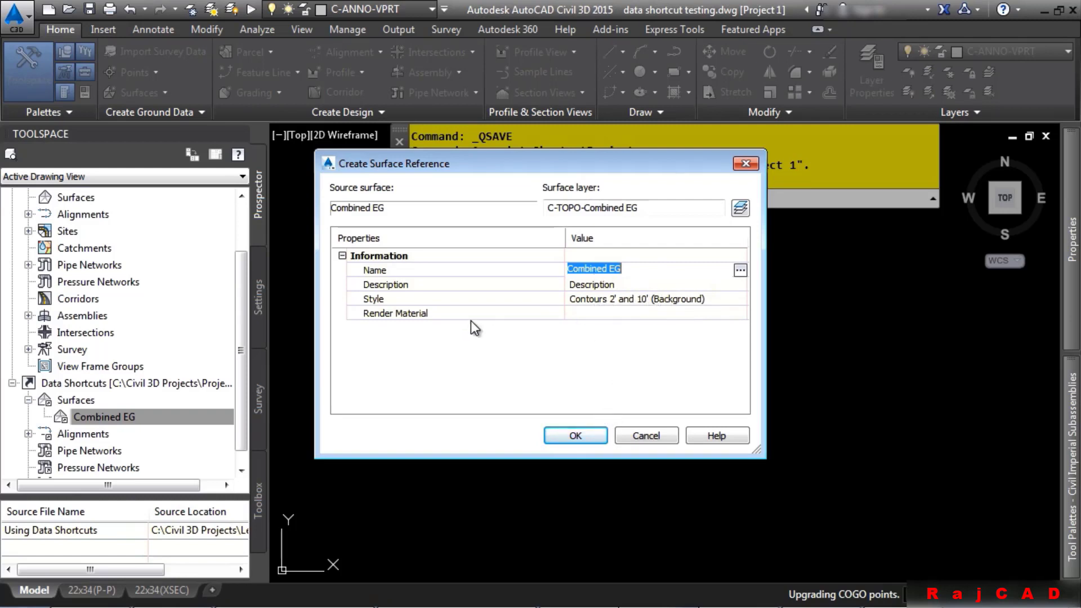
pyautogui.click(572, 437)
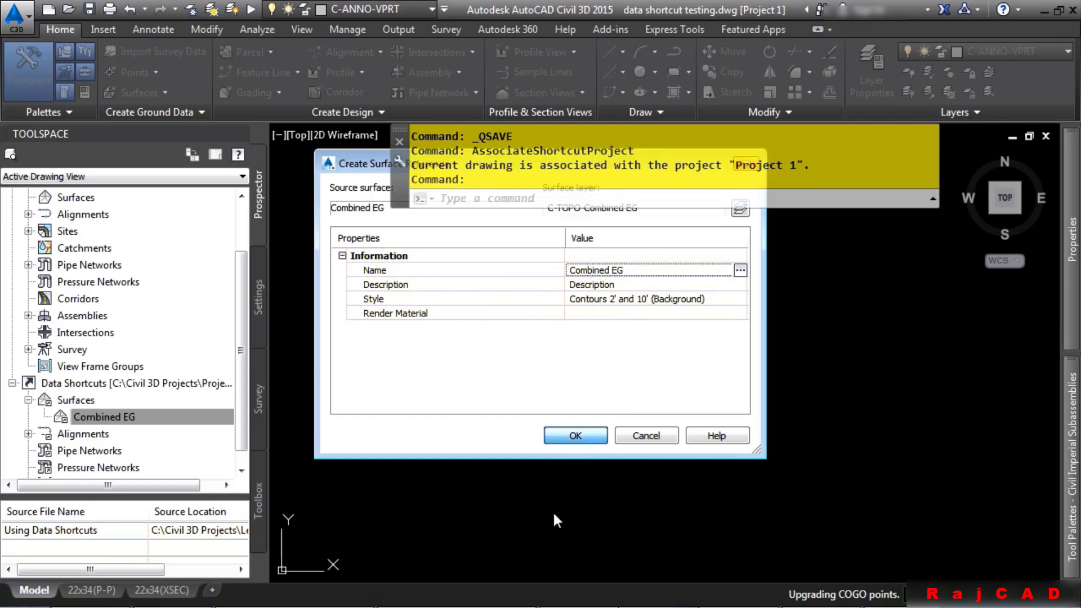
pyautogui.middleClick(575, 439)
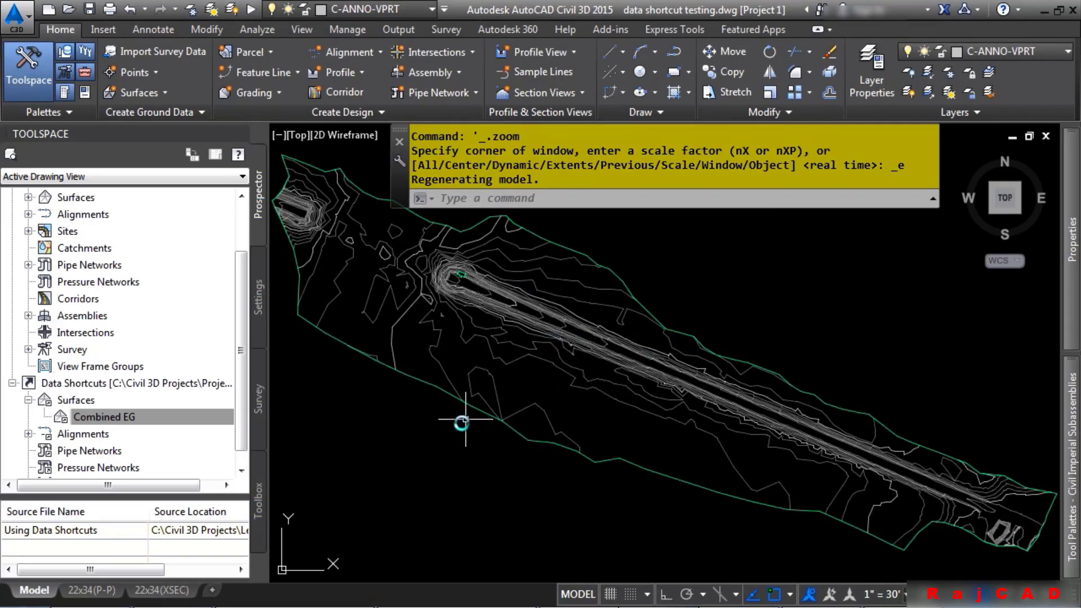
# Create a reference to the Bypass 1 alignment shortcut with no site, keeping the name Bypass 1
pyautogui.click(28, 434)
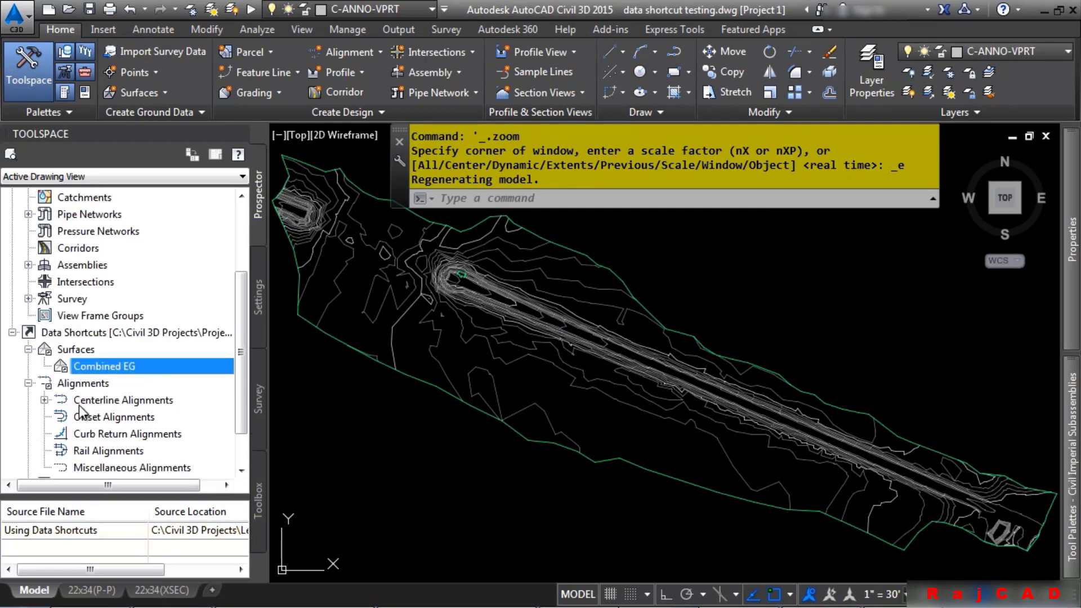
pyautogui.click(48, 400)
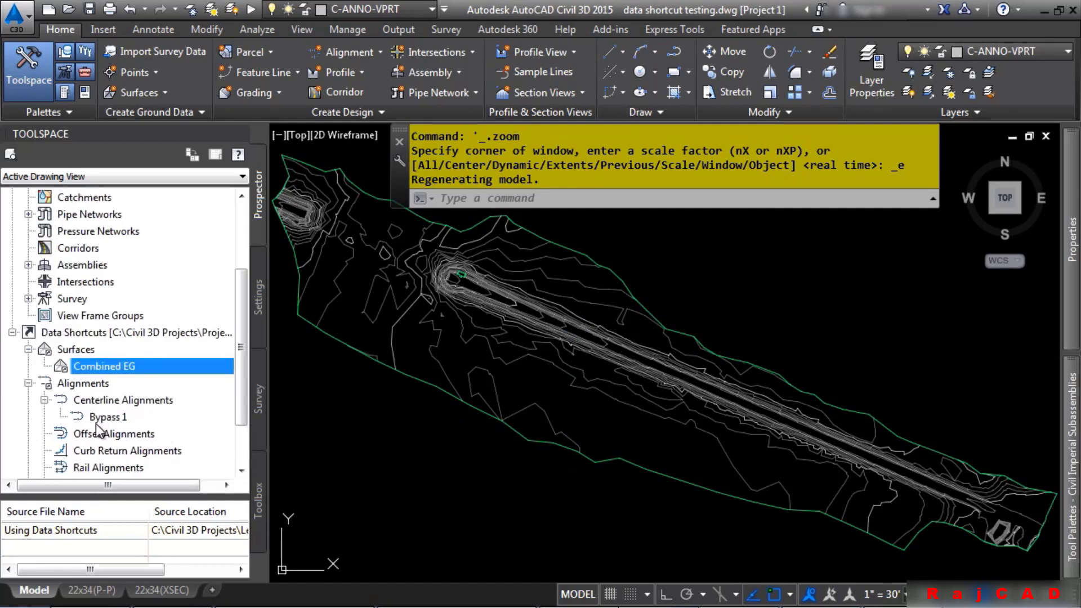
pyautogui.rightClick(115, 420)
pyautogui.click(172, 436)
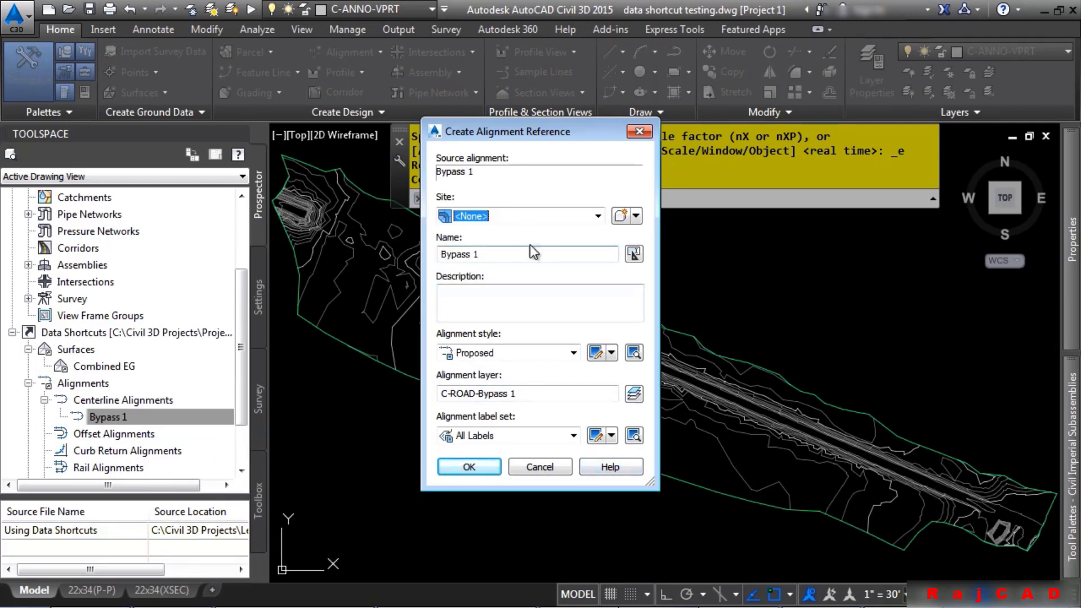
pyautogui.click(506, 216)
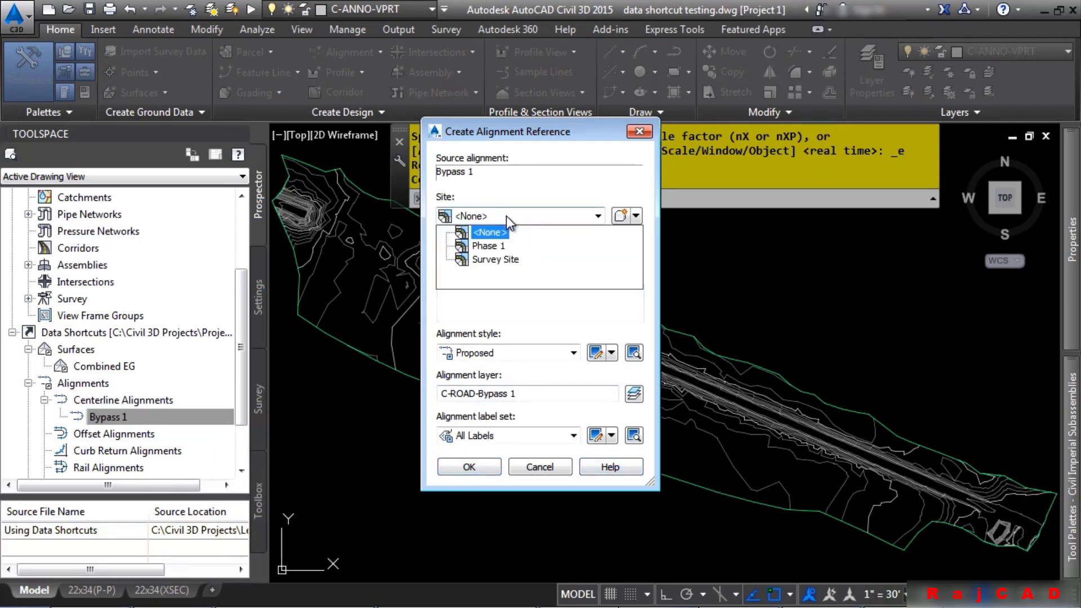
pyautogui.click(505, 215)
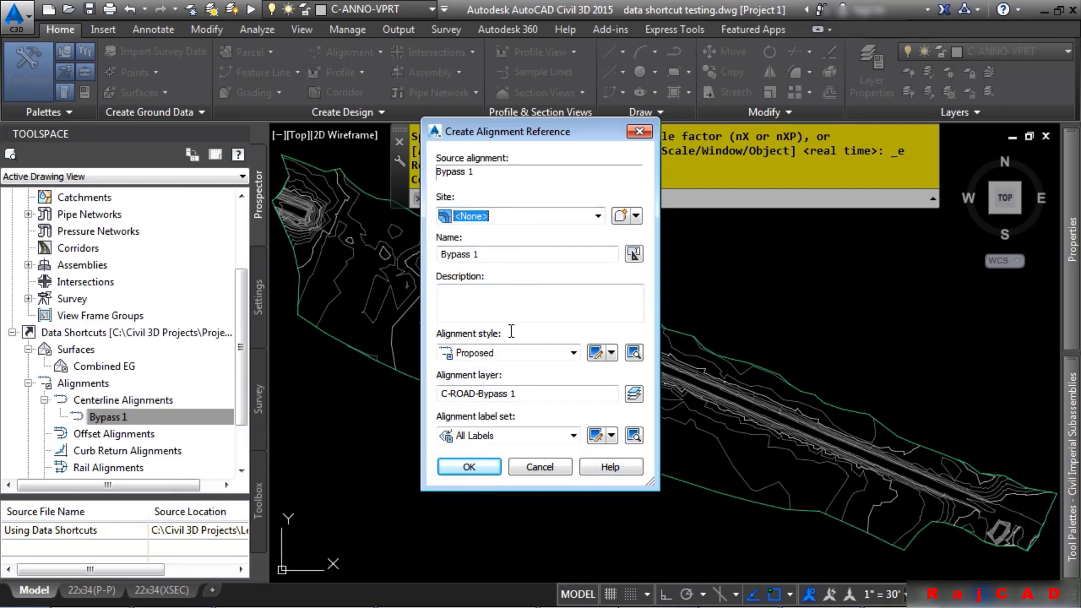
pyautogui.click(510, 254)
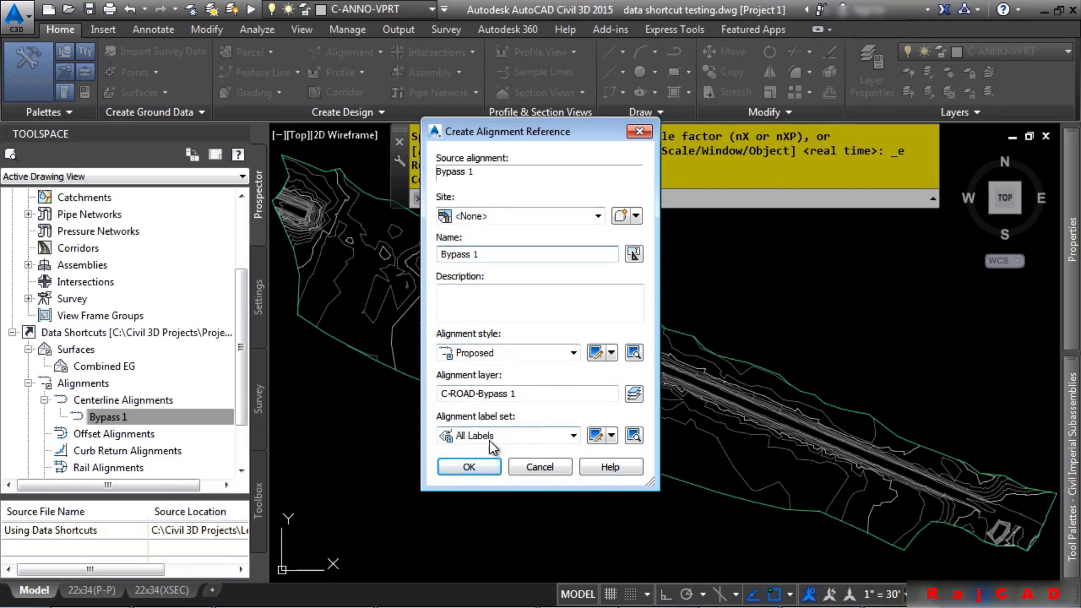
pyautogui.click(473, 468)
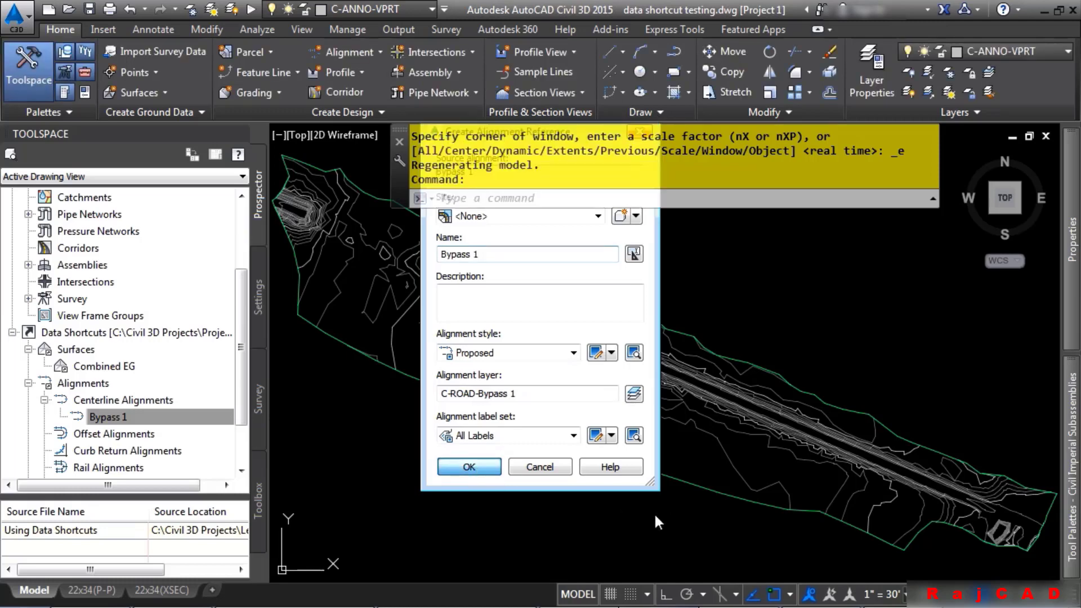
# Inspect the referenced Bypass 1 alignment in the data shortcut testing drawing
pyautogui.scroll(5, 661, 413)
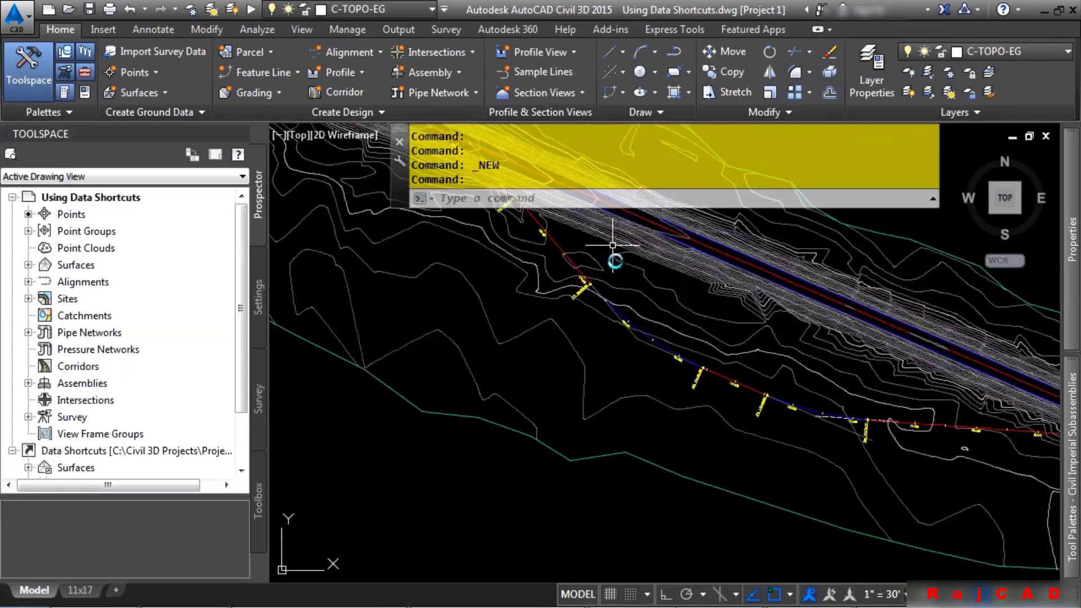
pyautogui.scroll(3, 613, 246)
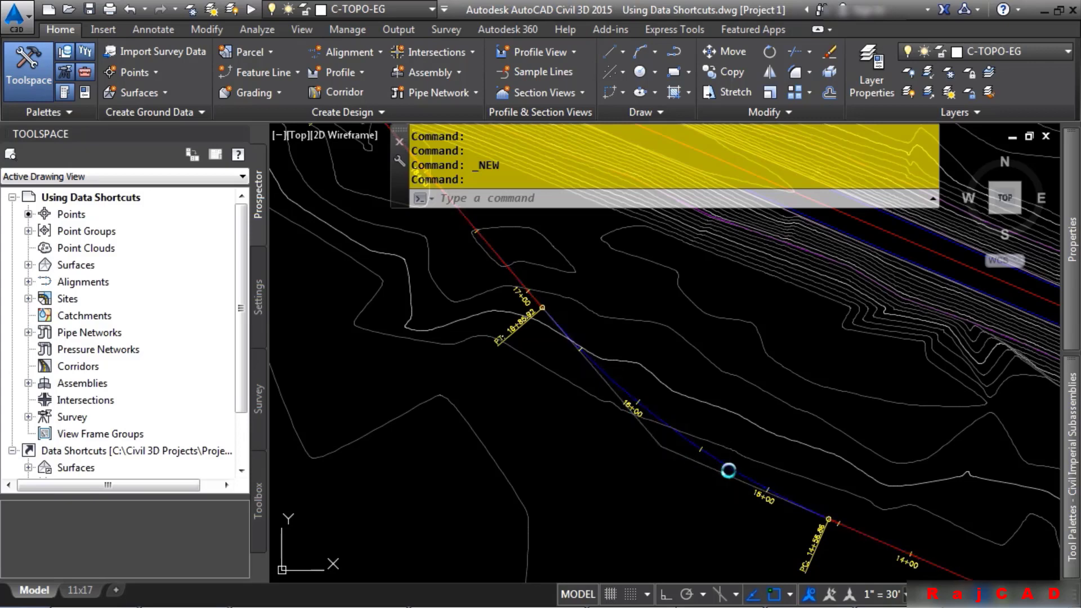
# Stretch a PI grip of the Bypass 1 alignment in the Using Data Shortcuts source drawing to reshape it
pyautogui.click(802, 503)
pyautogui.moveTo(802, 502); pyautogui.dragTo(501, 313, button='middle')
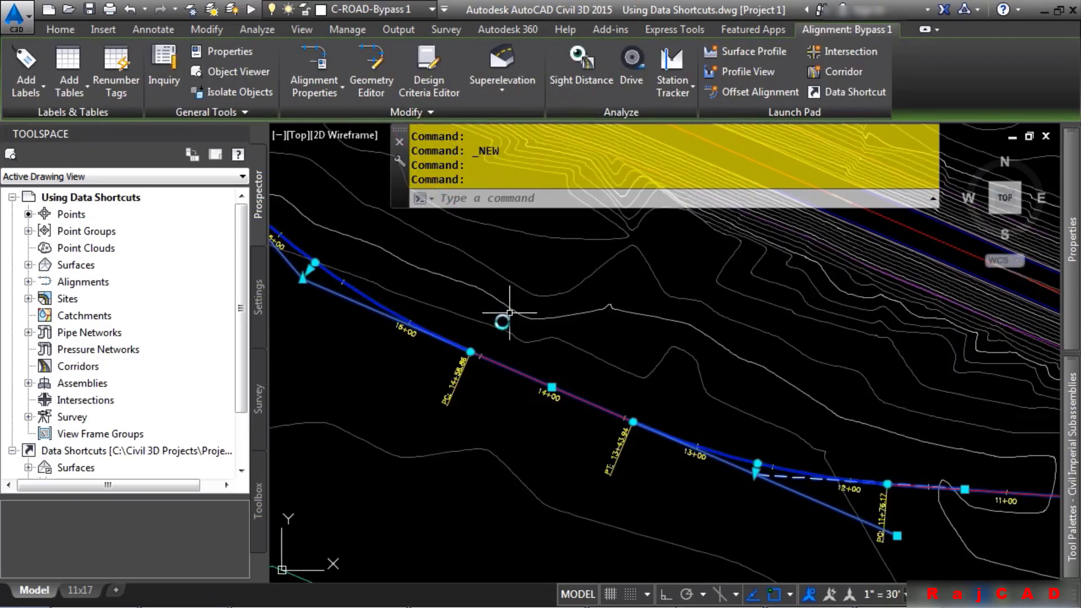
pyautogui.click(547, 390)
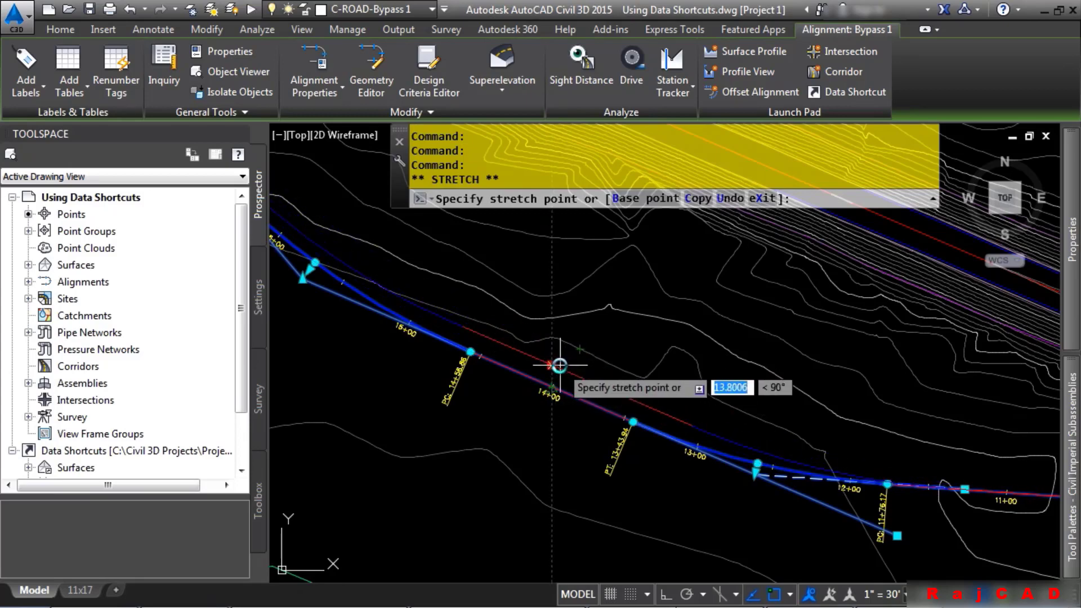
pyautogui.click(578, 374)
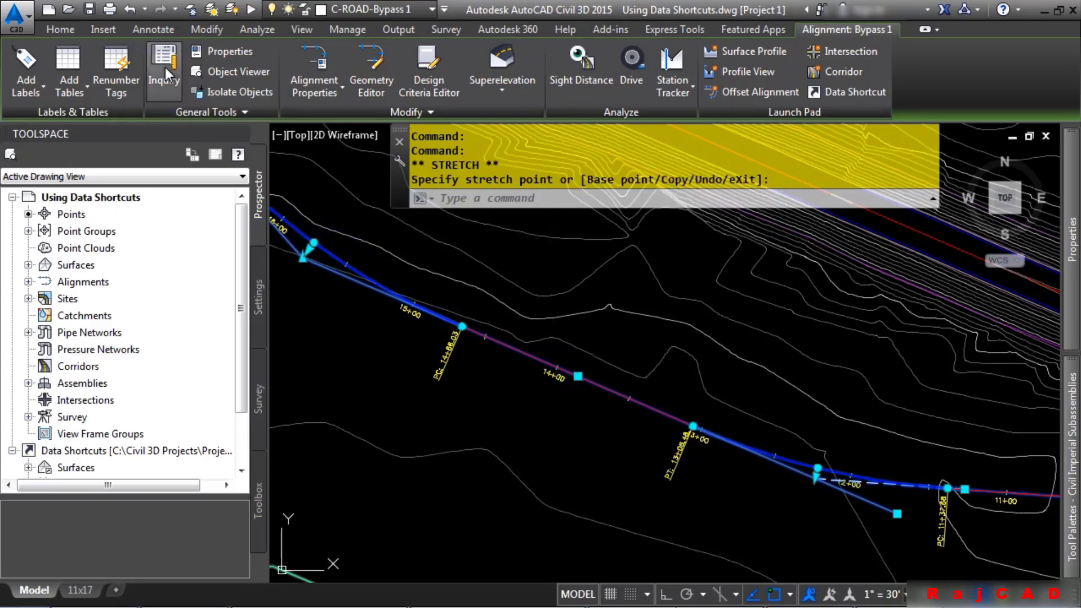
# Save the source drawing and synchronize the changed Bypass 1 reference in the data shortcut testing drawing
pyautogui.click(90, 9)
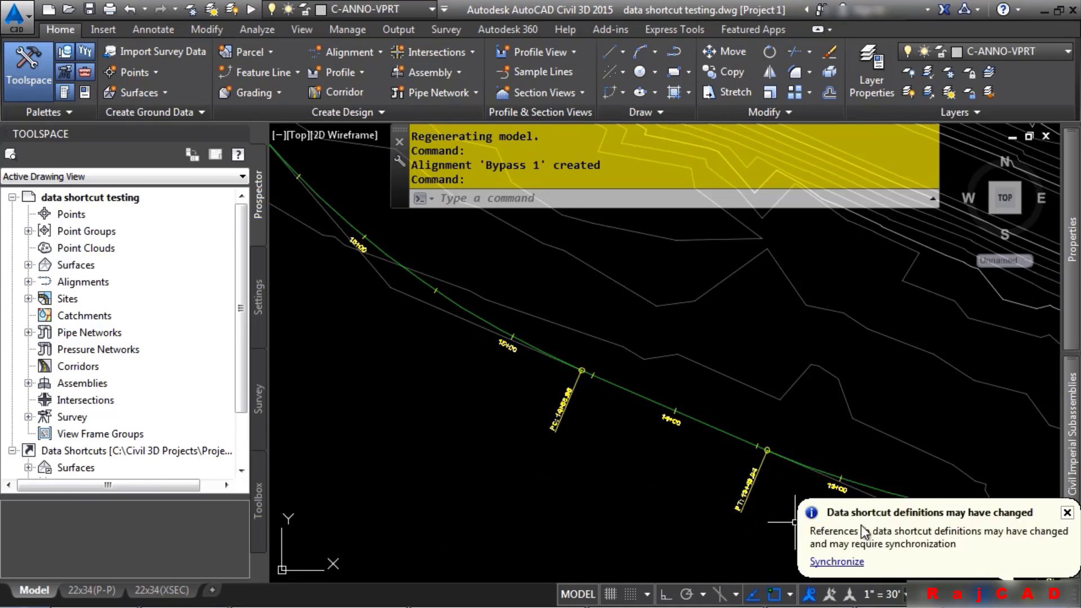
pyautogui.click(839, 562)
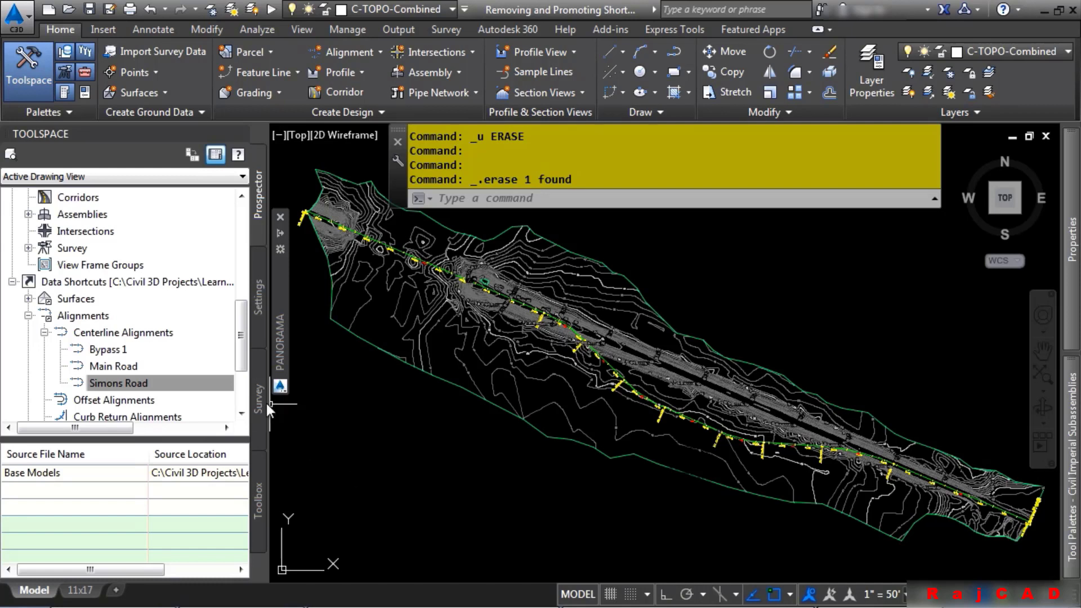
# Promote the referenced Bypass 1 alignment in the Removing and Promoting Shortcuts drawing
pyautogui.scroll(1, 185, 322)
pyautogui.scroll(5, 180, 316)
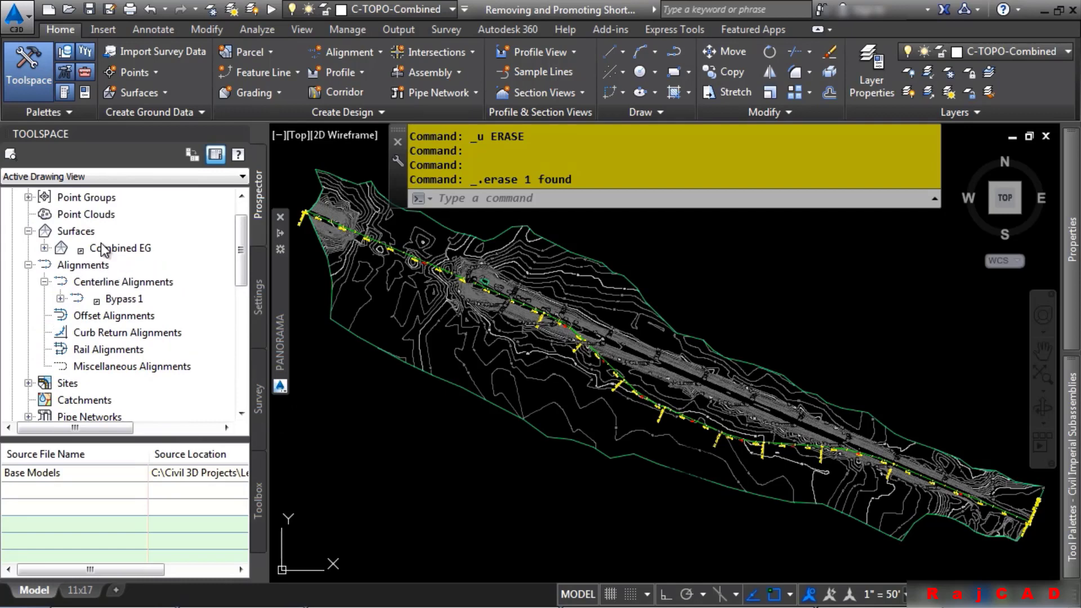
pyautogui.moveTo(120, 303)
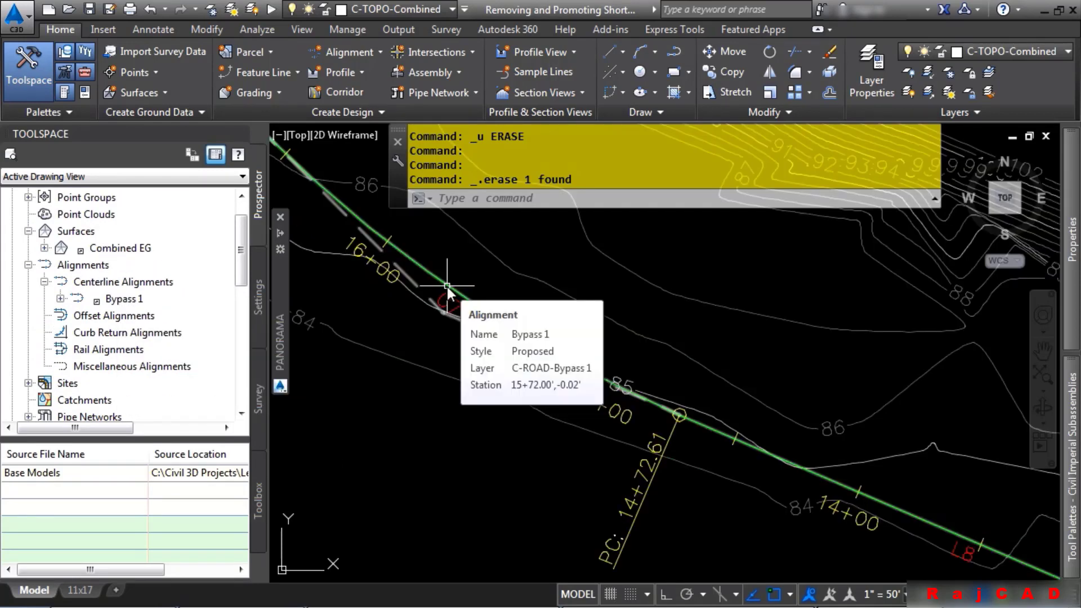
pyautogui.click(447, 286)
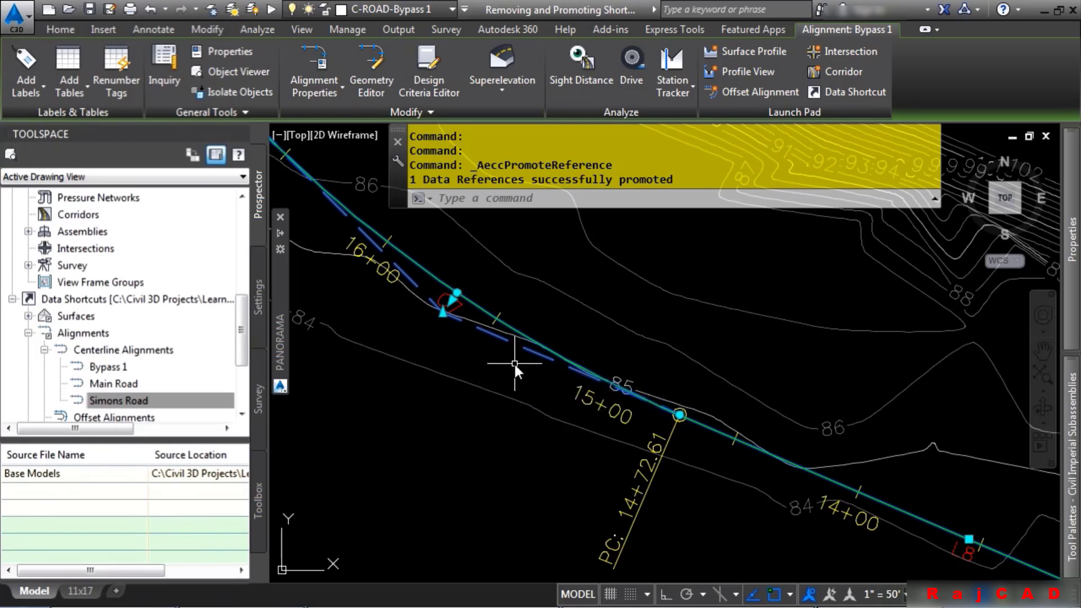
pyautogui.moveTo(514, 364)
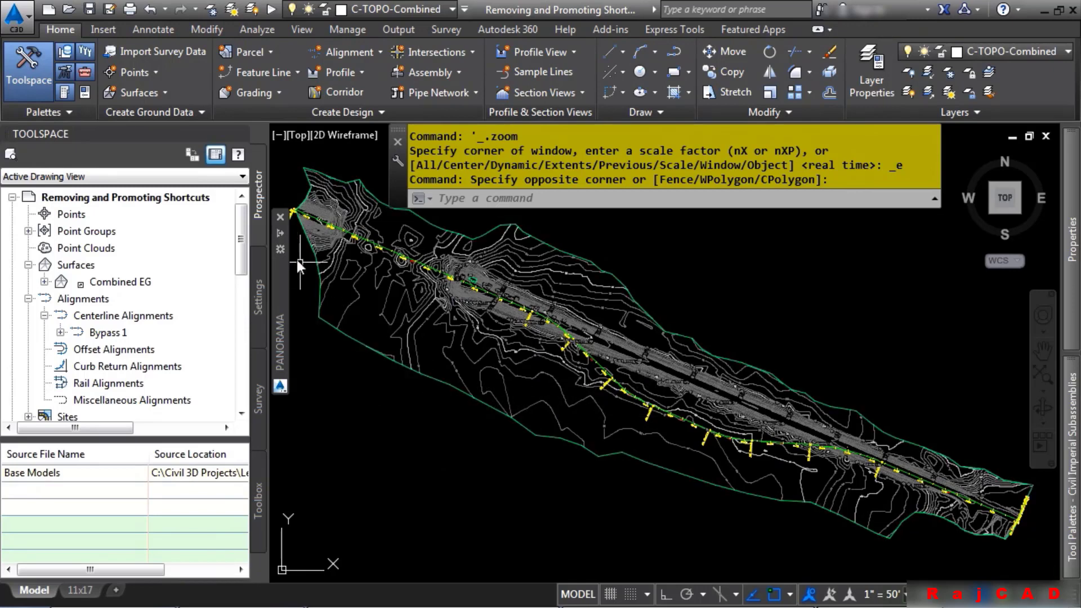
# Remove the Bypass 1 alignment shortcut from the project's data shortcuts
pyautogui.moveTo(241, 244); pyautogui.dragTo(241, 371)
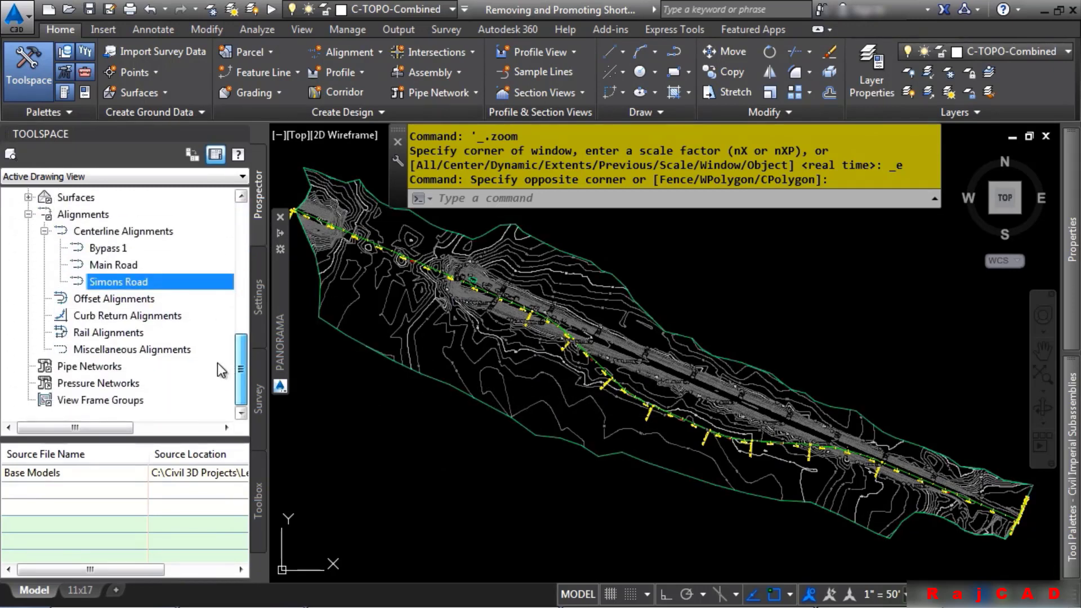
pyautogui.rightClick(114, 251)
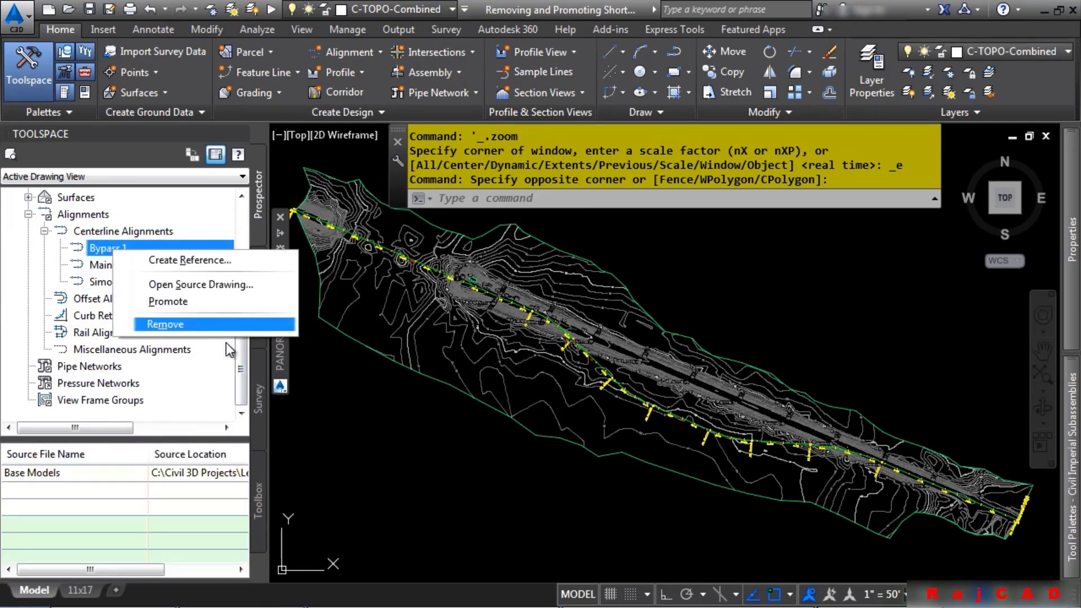
pyautogui.click(375, 457)
pyautogui.click(386, 448)
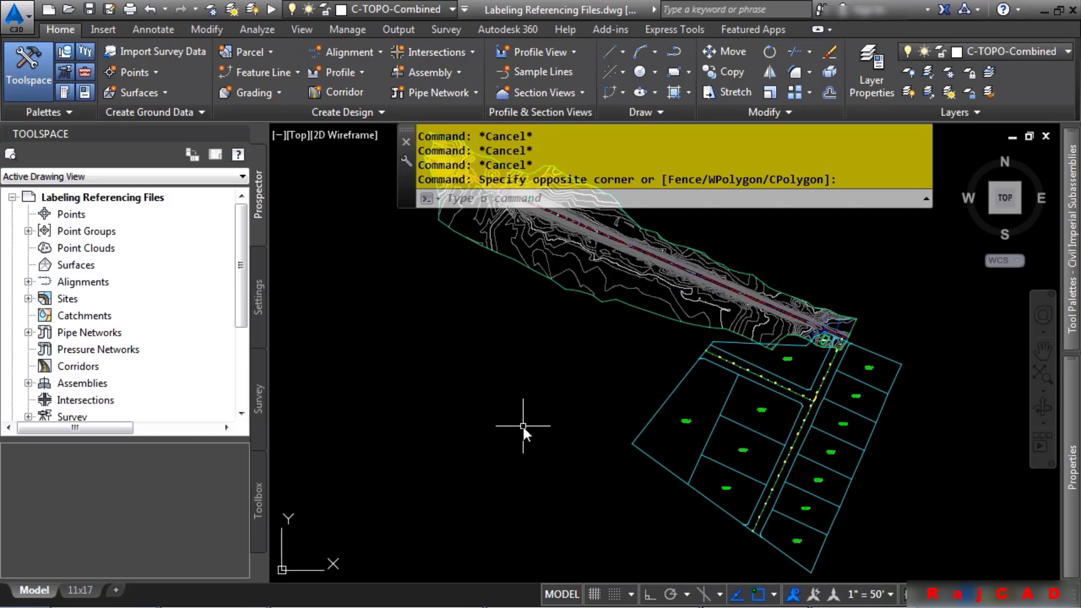
# Inspect the external reference and the drawing's surface and alignment collections
pyautogui.click(685, 290)
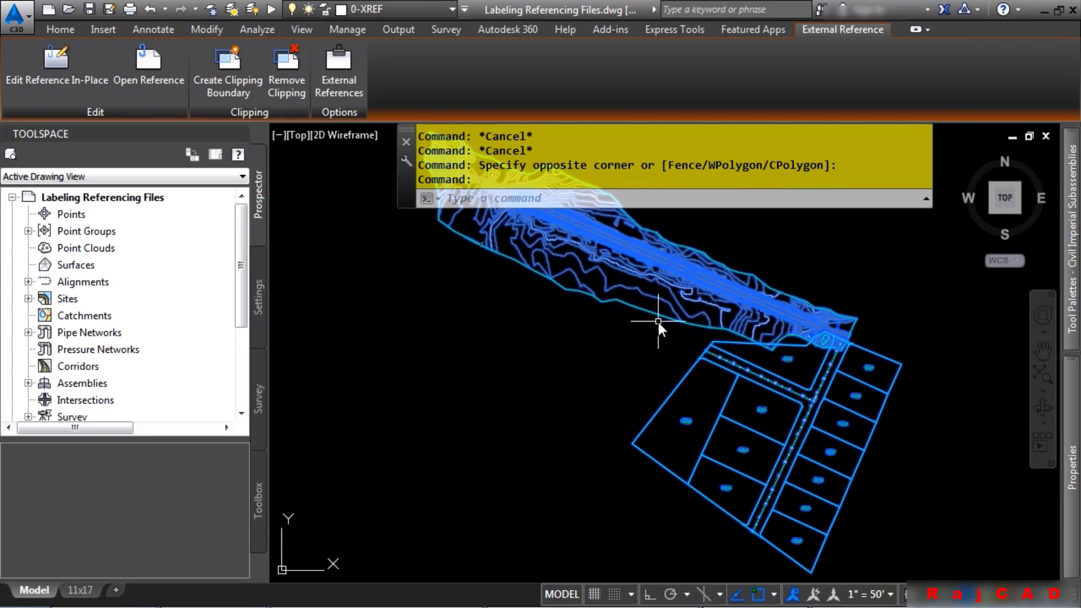
pyautogui.press('Escape')
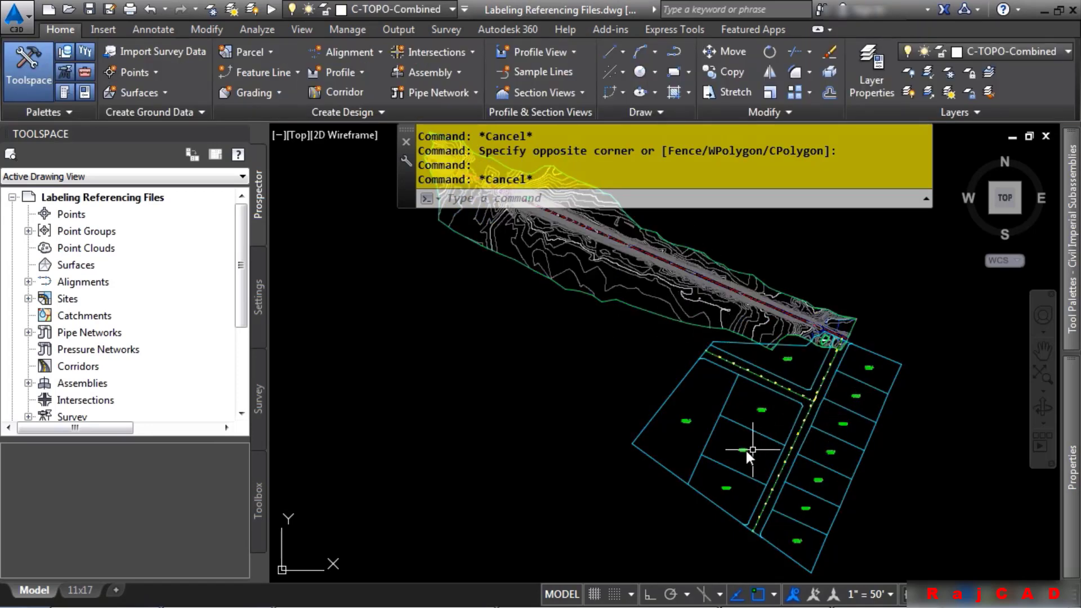
pyautogui.click(64, 265)
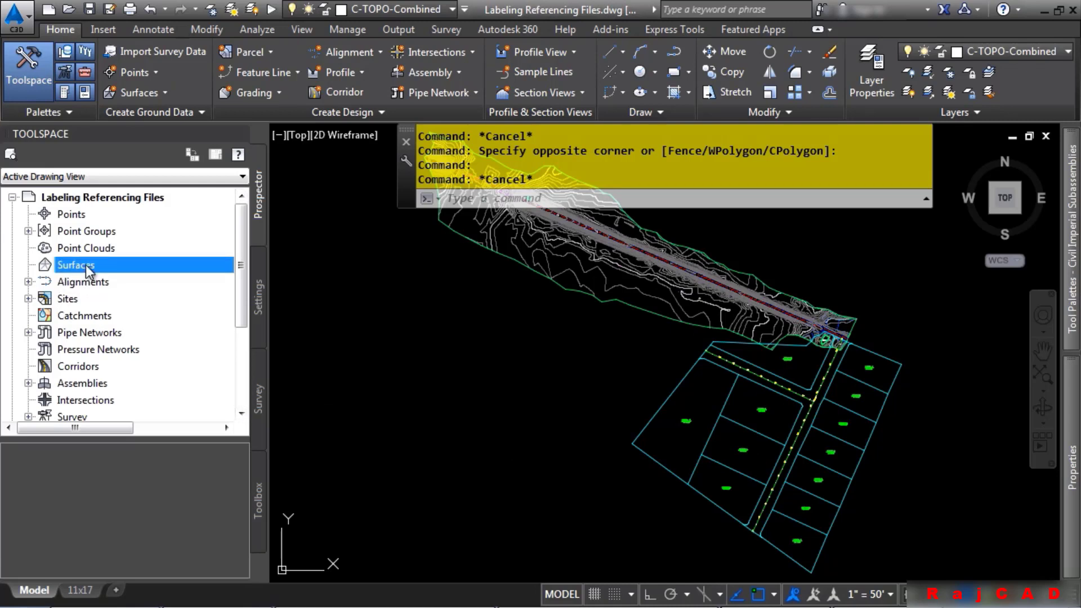
pyautogui.click(28, 281)
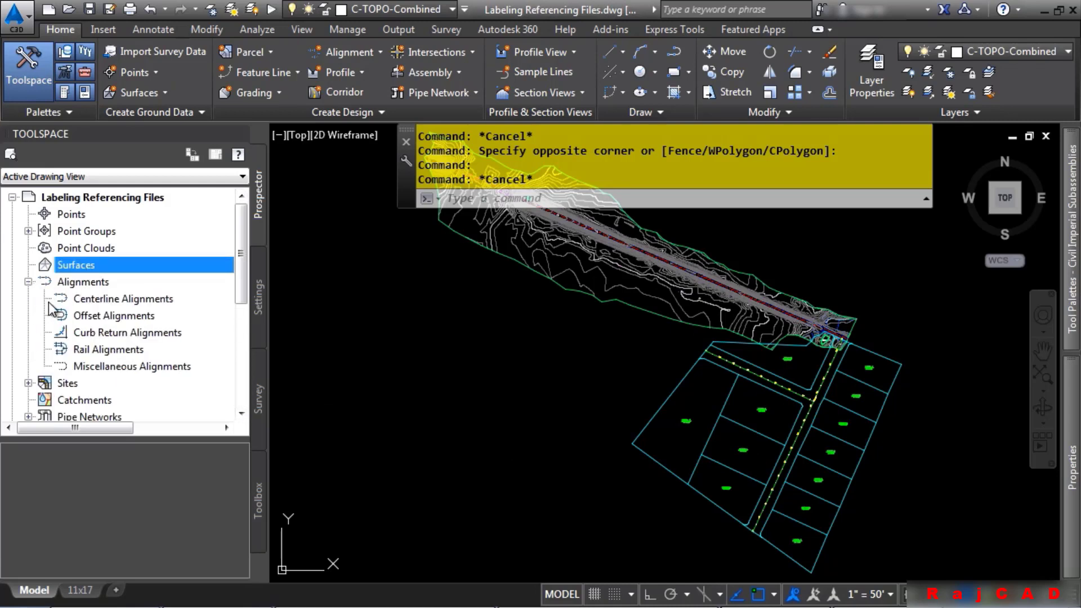
pyautogui.click(28, 281)
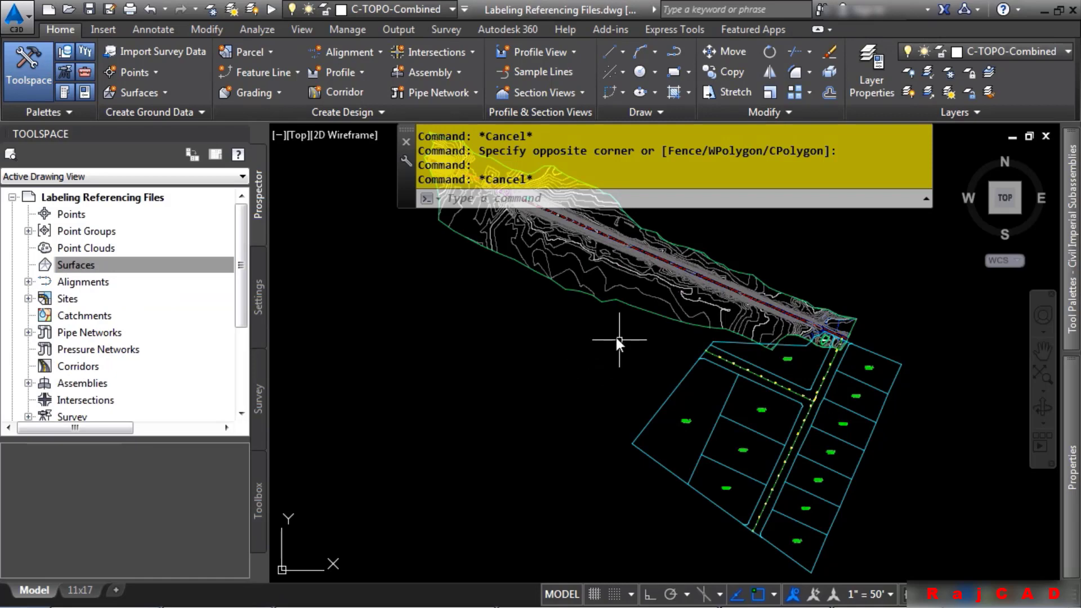
# Start adding surface labels of type Contour – Multiple at interval with no minor contour label style
pyautogui.moveTo(618, 341); pyautogui.dragTo(684, 428, button='middle')
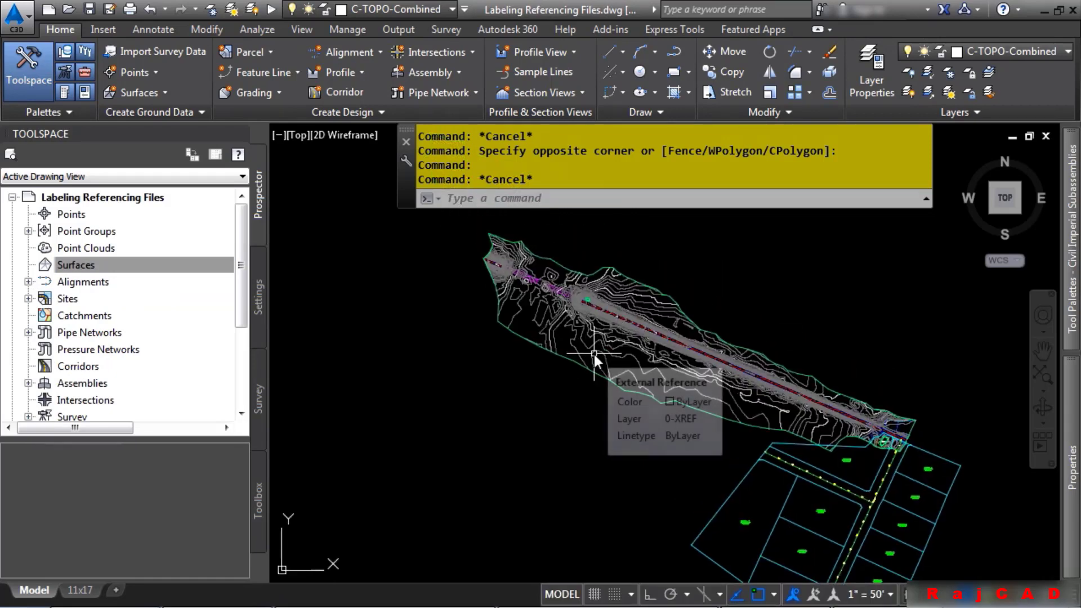
pyautogui.click(154, 29)
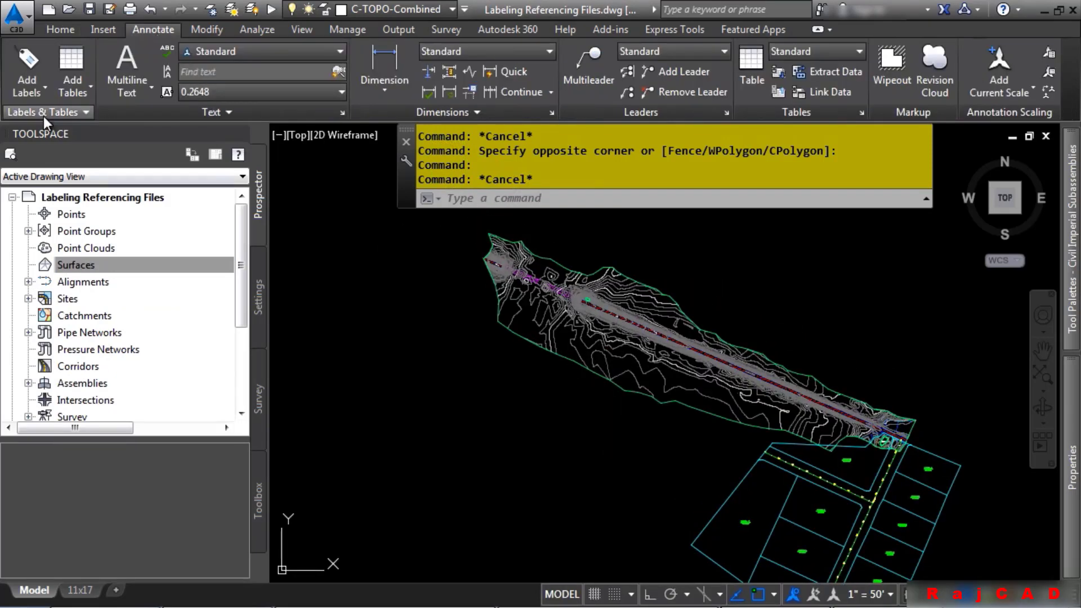
pyautogui.click(26, 90)
pyautogui.moveTo(84, 115)
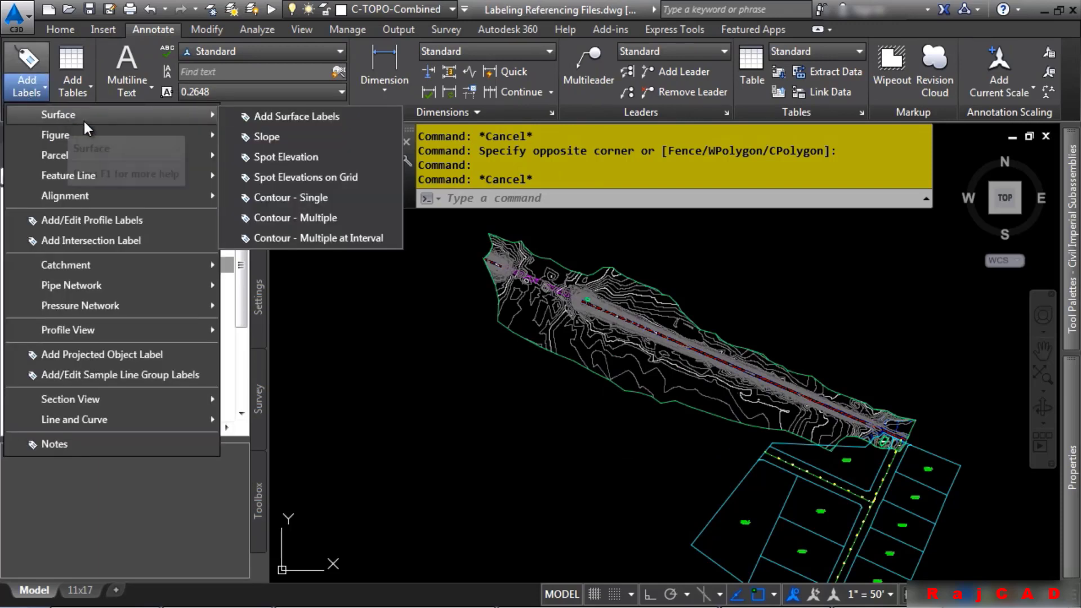
pyautogui.click(291, 117)
pyautogui.click(850, 321)
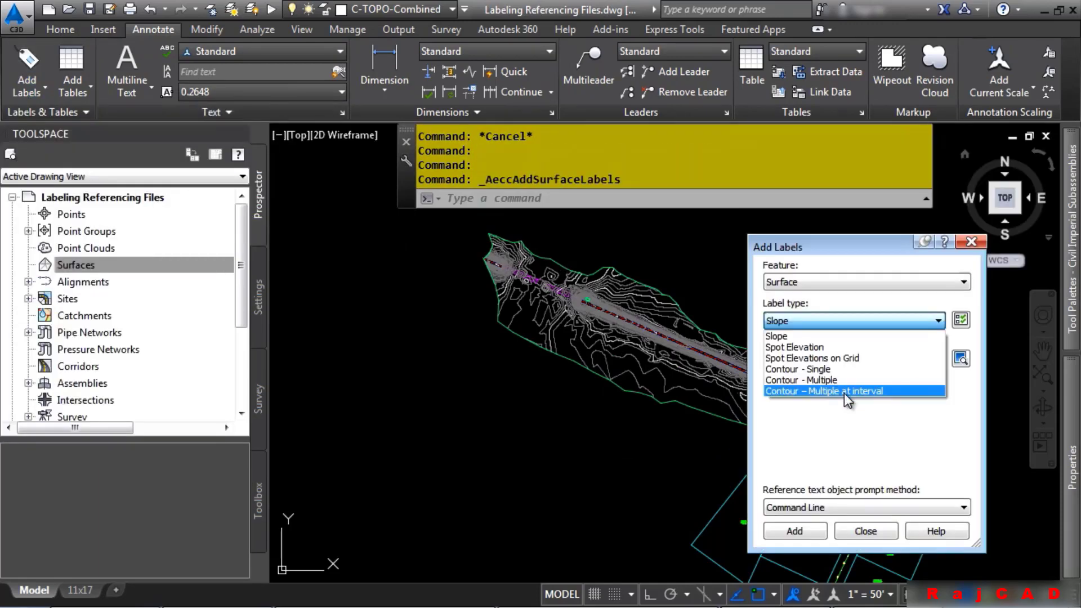
pyautogui.click(844, 389)
pyautogui.click(862, 401)
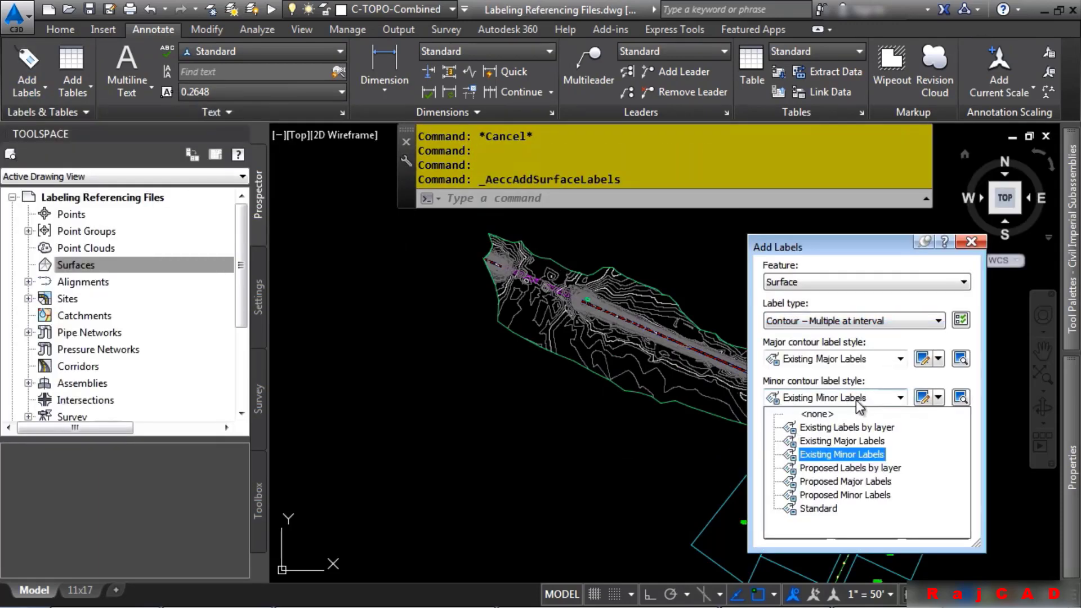
pyautogui.click(827, 418)
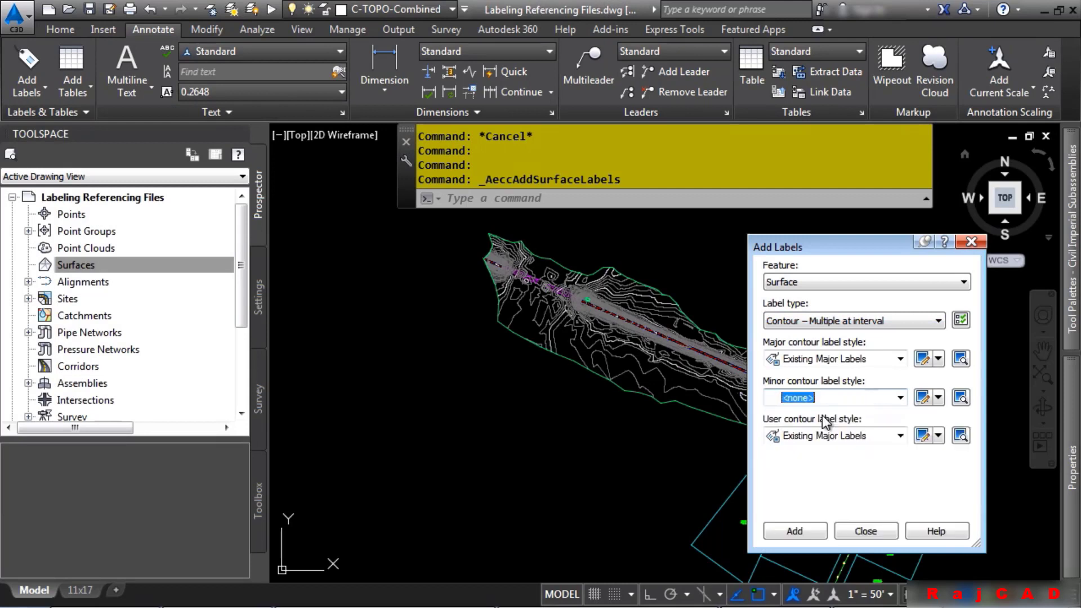
# Label the Combined EG surface contours along a line across the surface at a 500 interval, then close the dialog
pyautogui.click(795, 531)
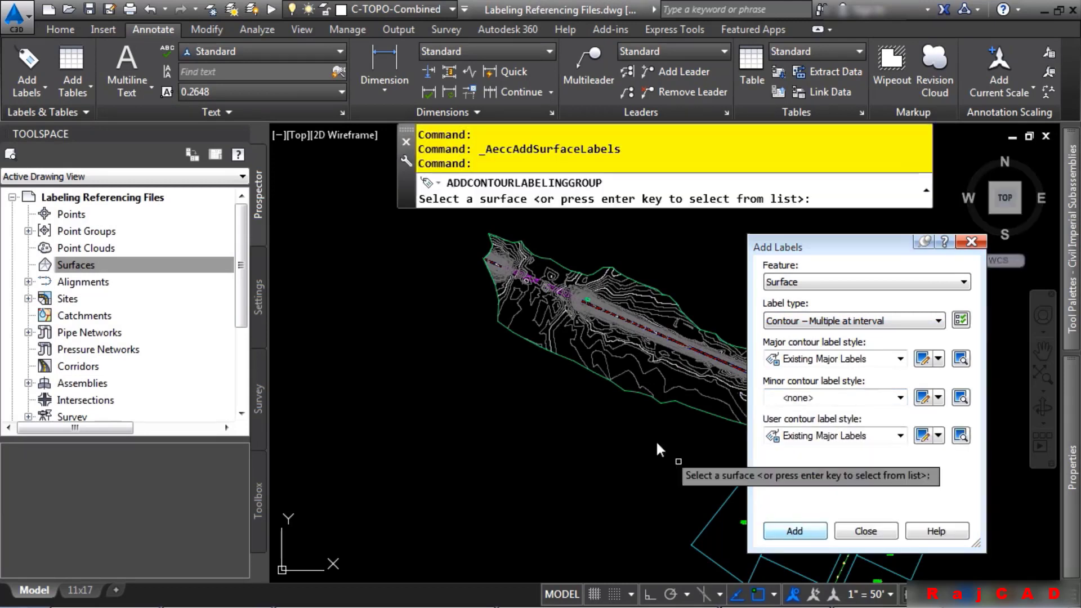
pyautogui.click(563, 320)
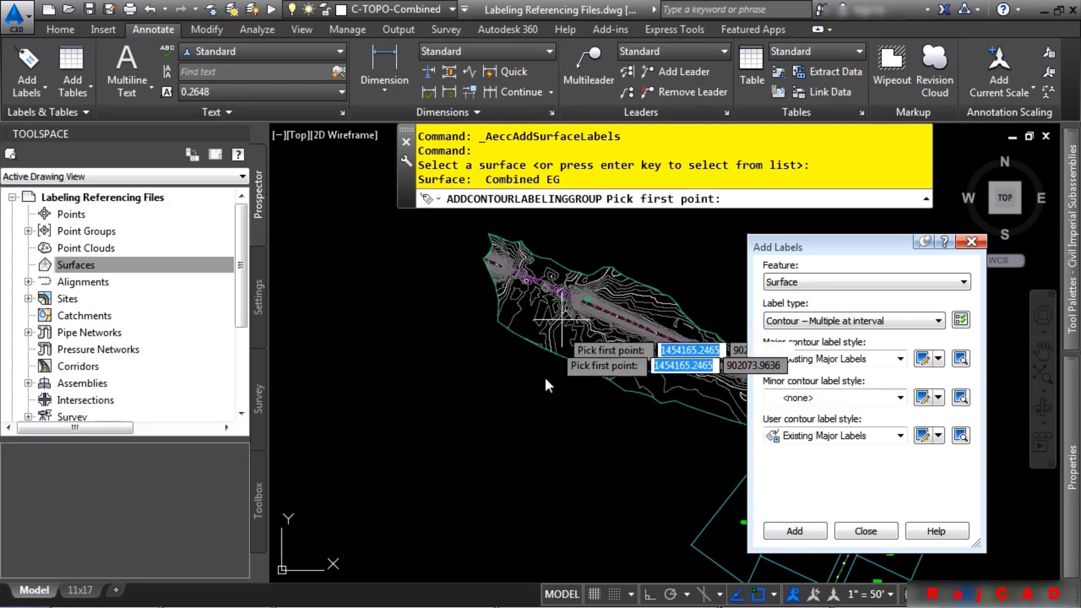
pyautogui.click(512, 364)
pyautogui.click(634, 236)
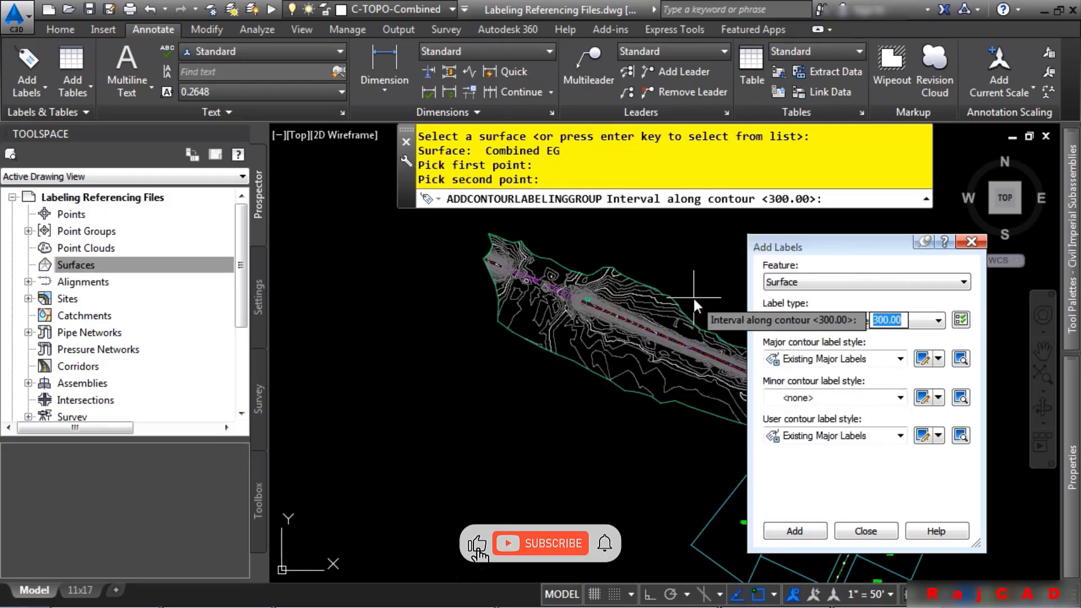
pyautogui.write('500')
pyautogui.press('Return')
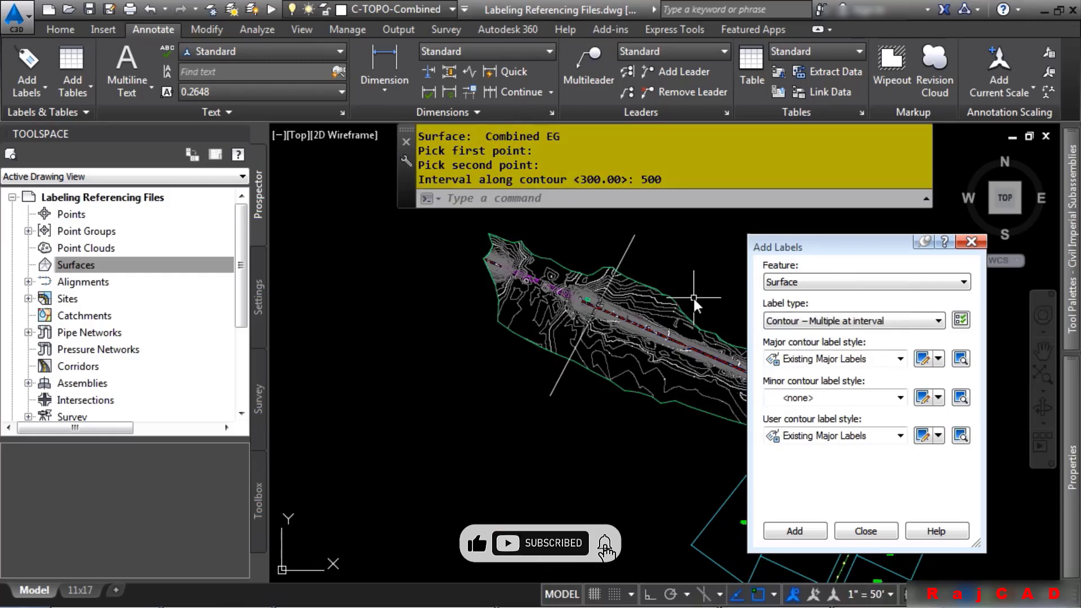
pyautogui.click(971, 241)
# Start adding parcel labels with the Multiple Segment label type, Bearing over Distance line style
pyautogui.scroll(6, 688, 346)
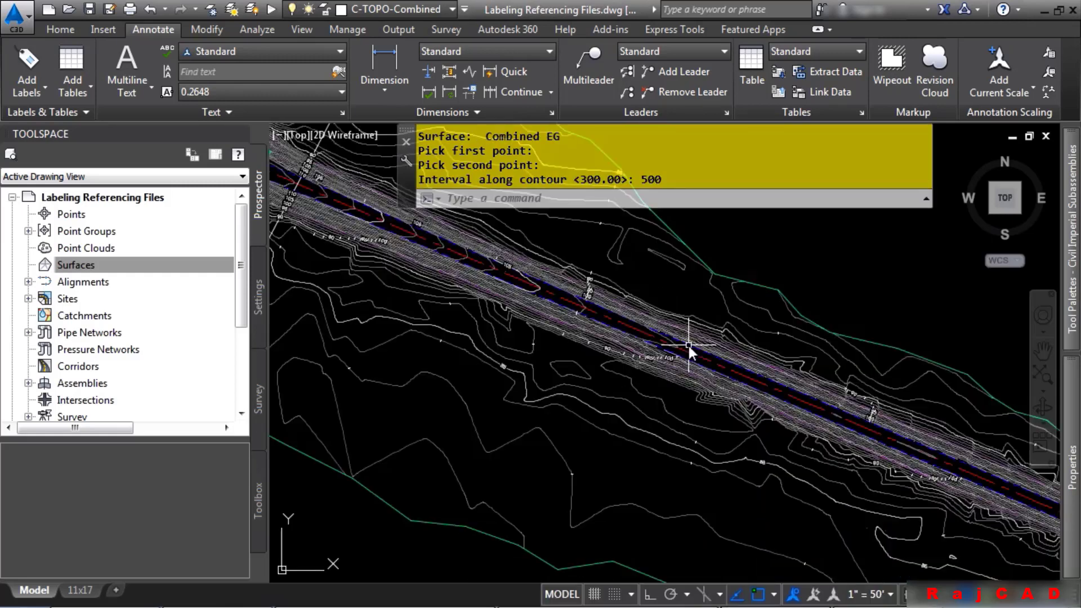
pyautogui.scroll(-4, 522, 410)
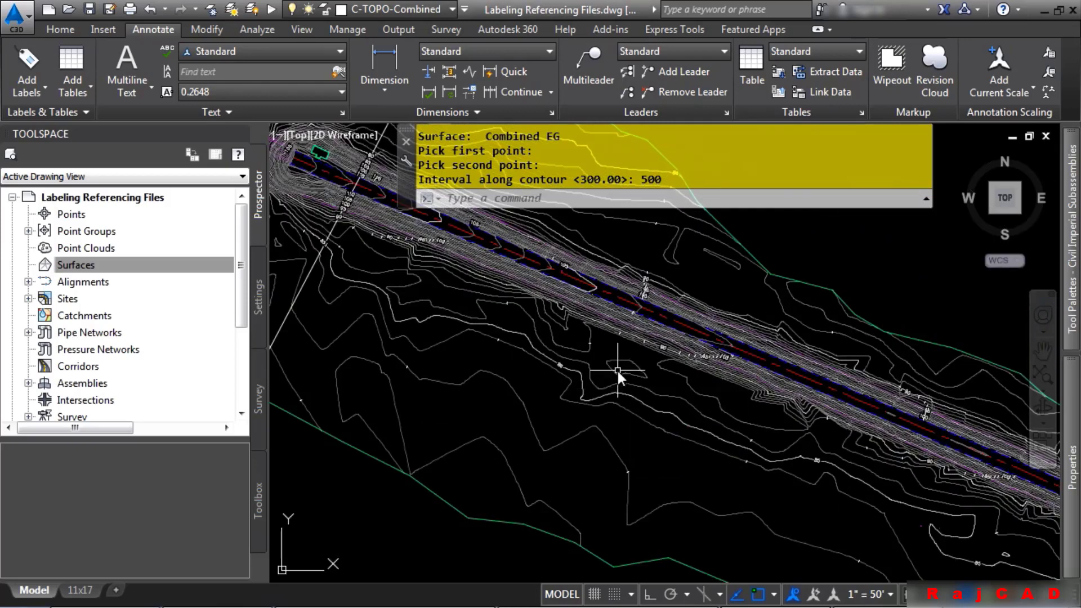
pyautogui.scroll(-3, 617, 371)
pyautogui.scroll(6, 681, 368)
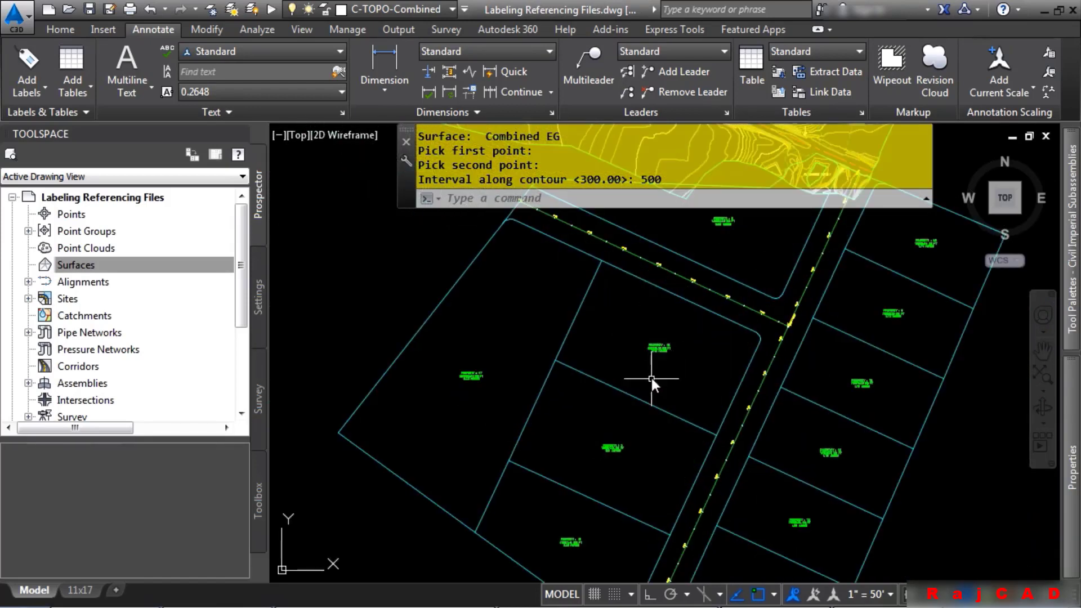
pyautogui.click(39, 94)
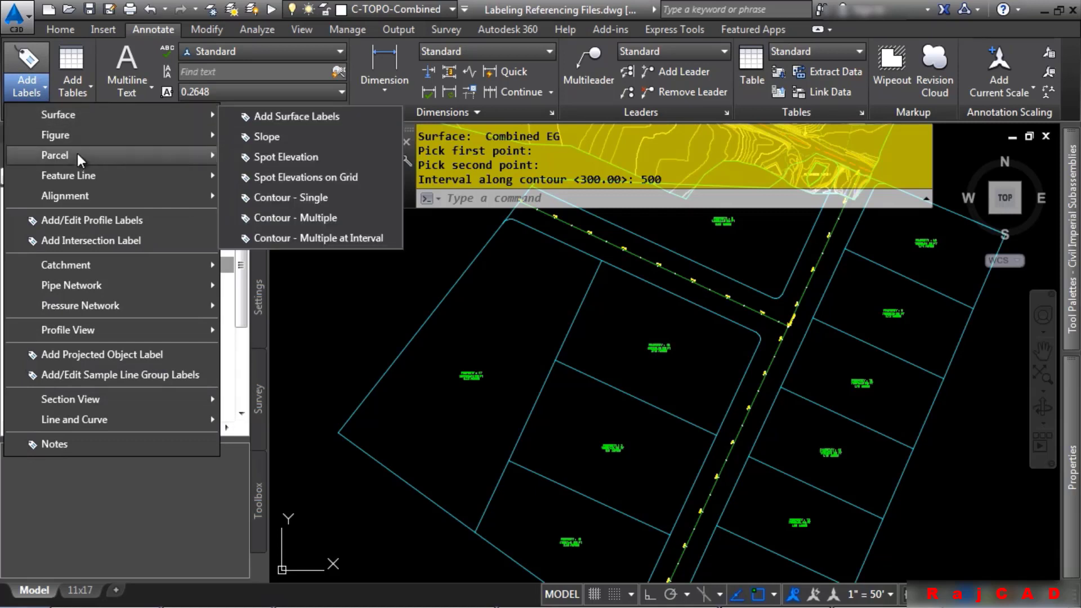
pyautogui.click(309, 162)
pyautogui.click(853, 320)
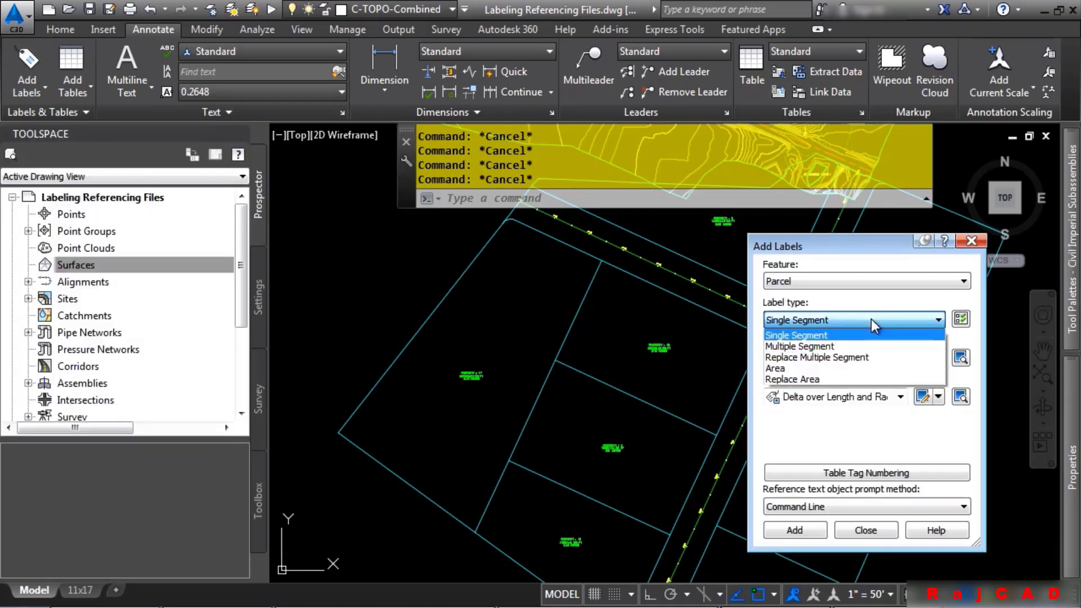
pyautogui.click(848, 347)
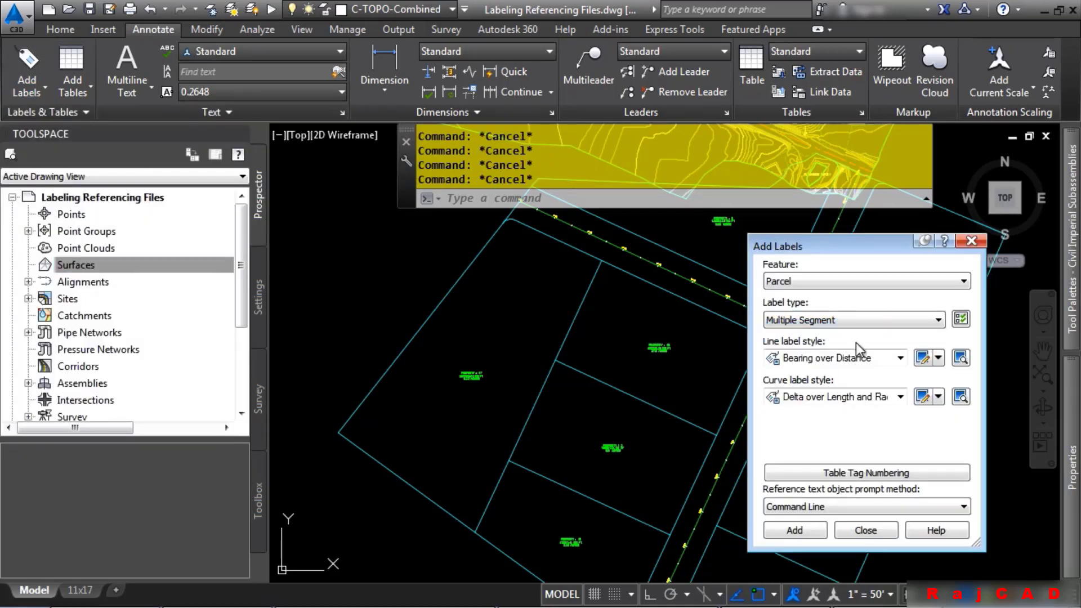
# Label the segments of three parcels clockwise by picking their area labels, then close the dialog and end the command
pyautogui.click(795, 530)
pyautogui.click(669, 352)
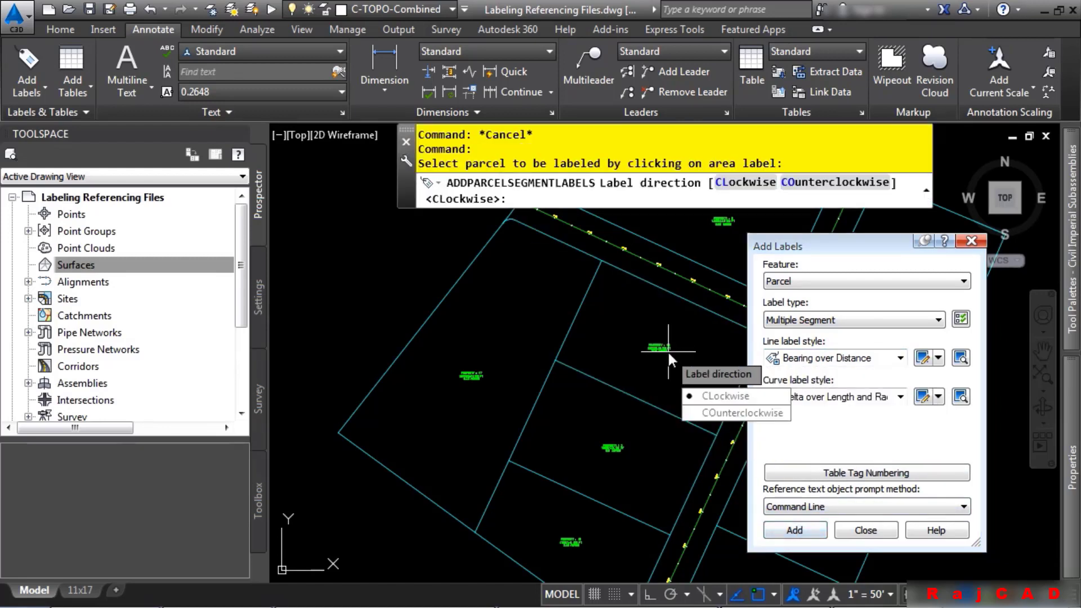
pyautogui.click(726, 396)
pyautogui.click(614, 447)
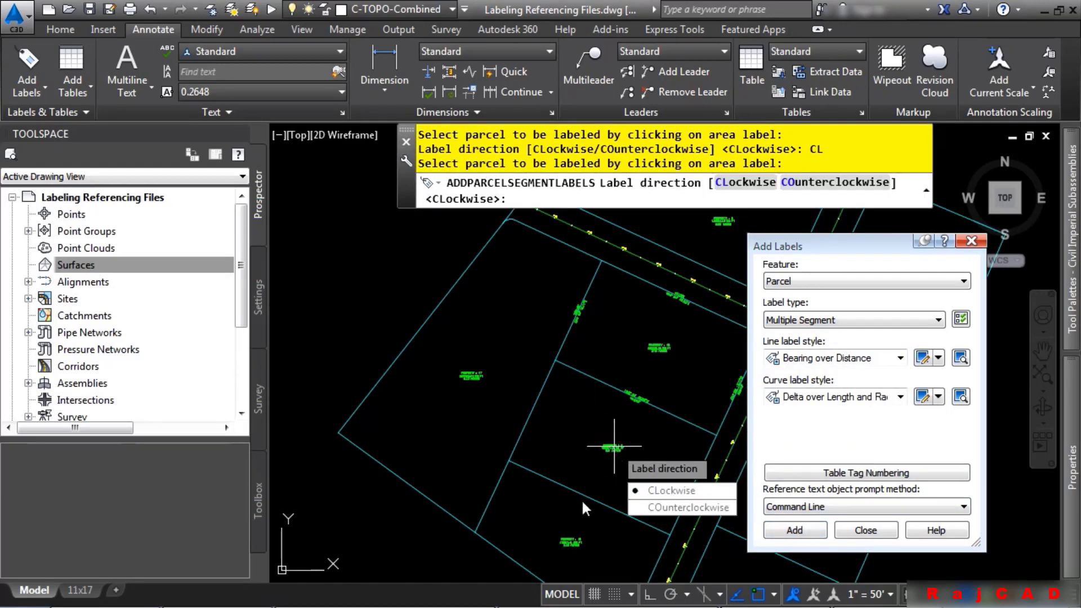
pyautogui.press('Return')
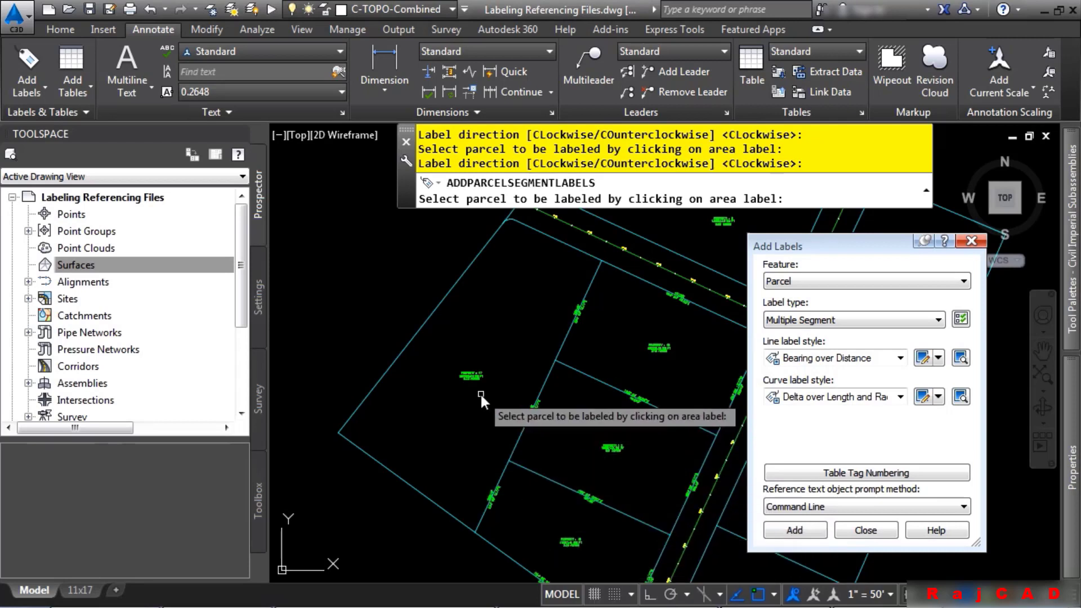
pyautogui.click(471, 375)
pyautogui.press('Return')
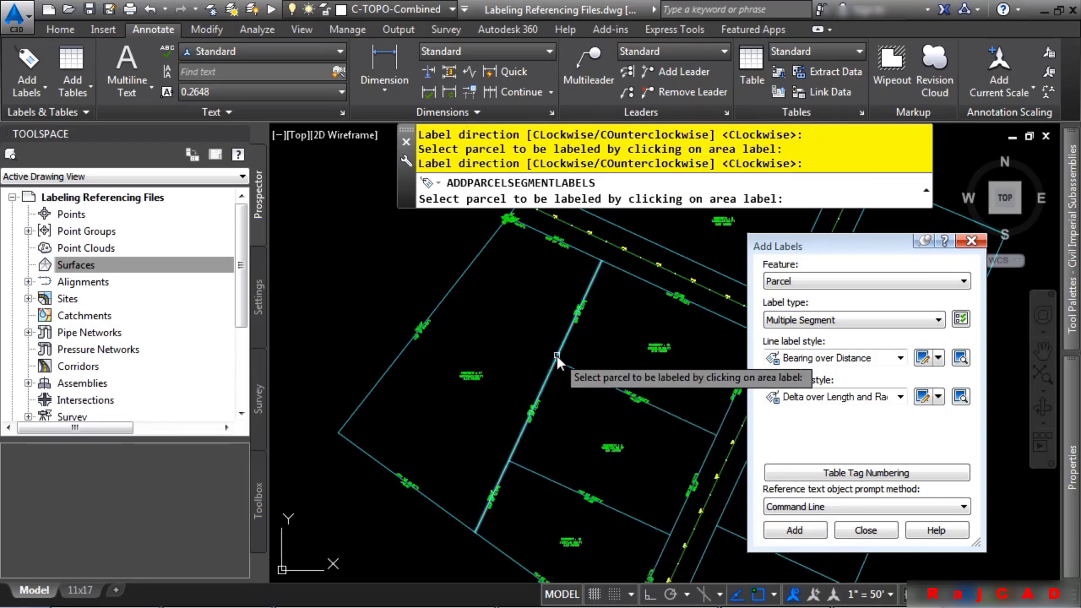
pyautogui.click(971, 243)
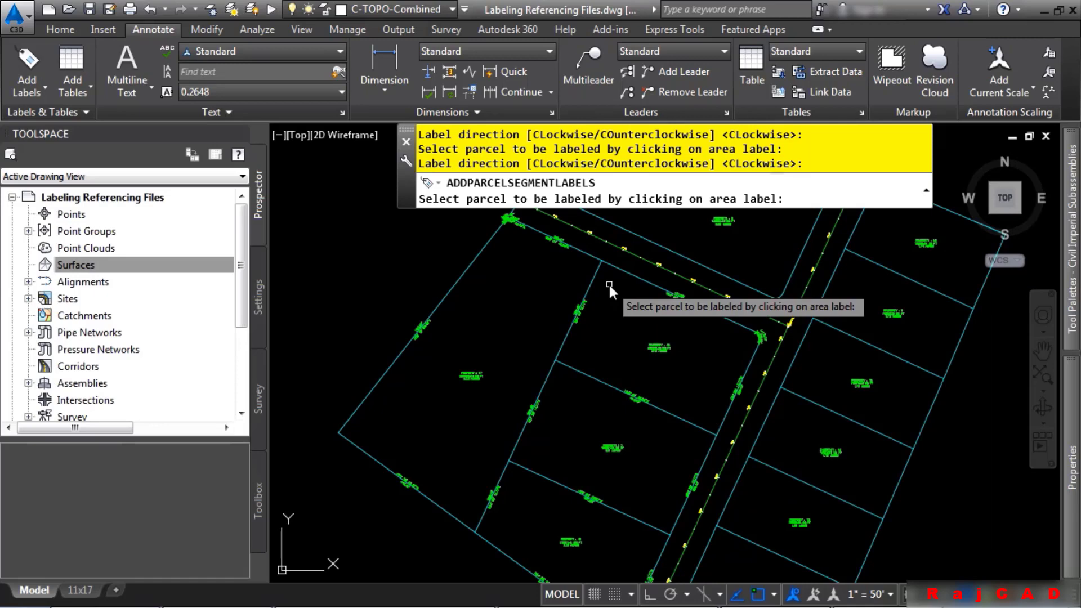
pyautogui.press('Escape')
pyautogui.press('Escape')
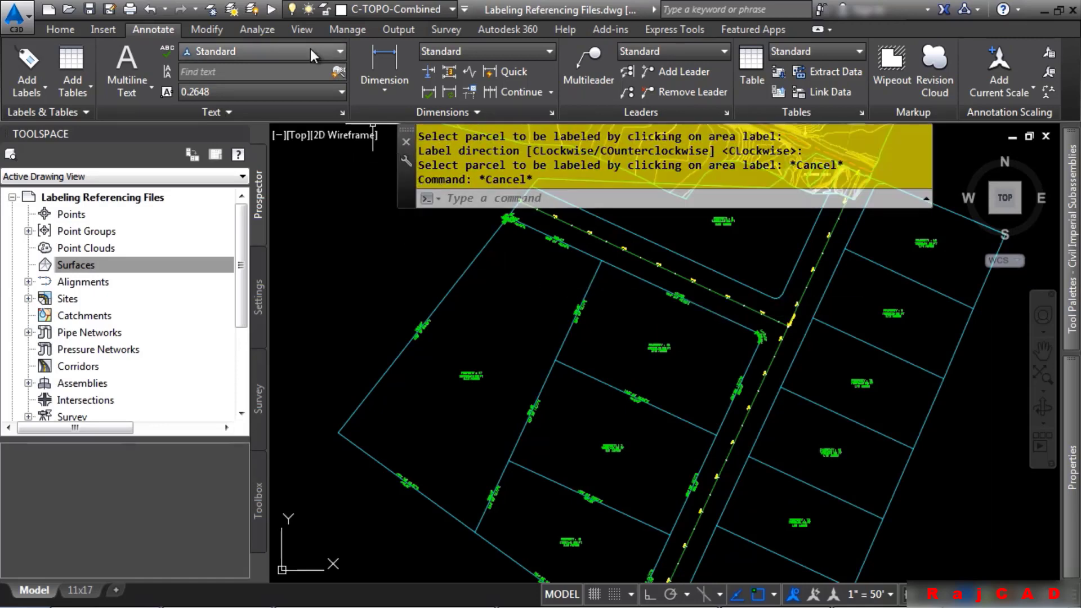
# Freeze the parcel property line layer by selecting one of the parcel lines
pyautogui.click(212, 11)
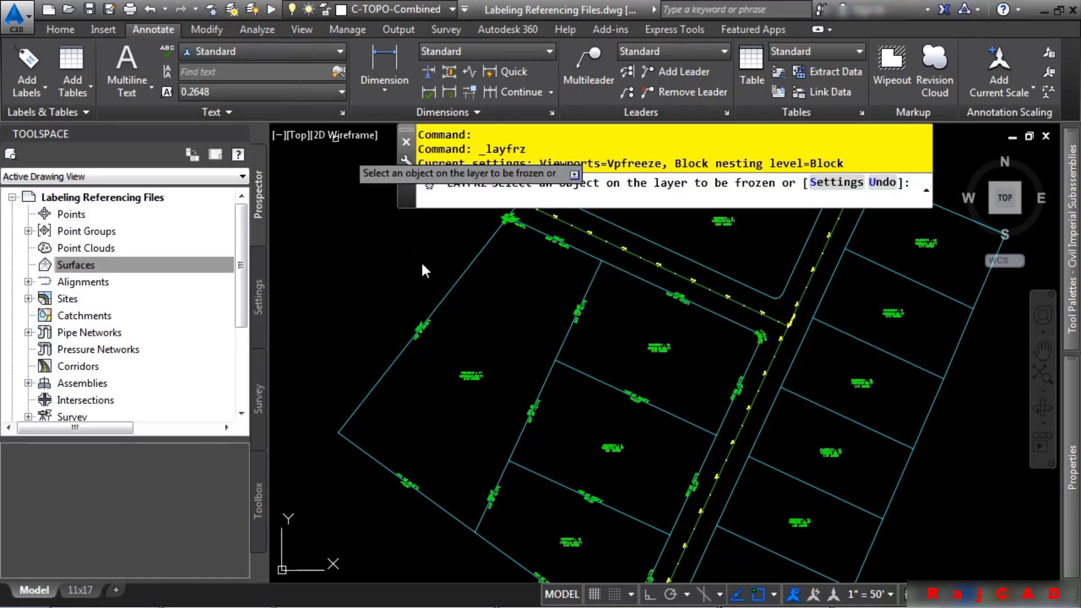
pyautogui.click(450, 288)
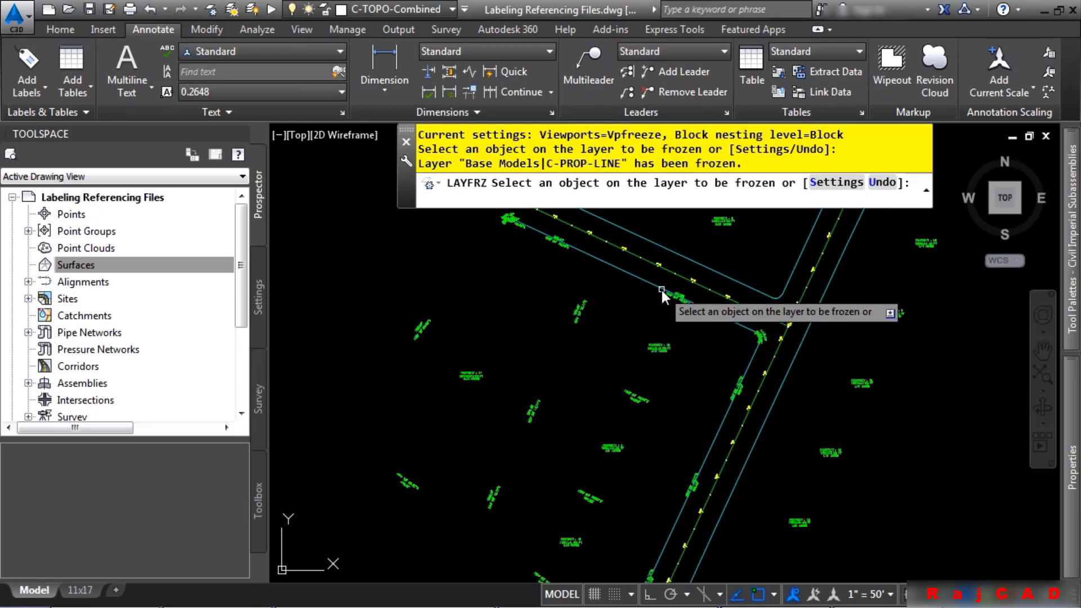